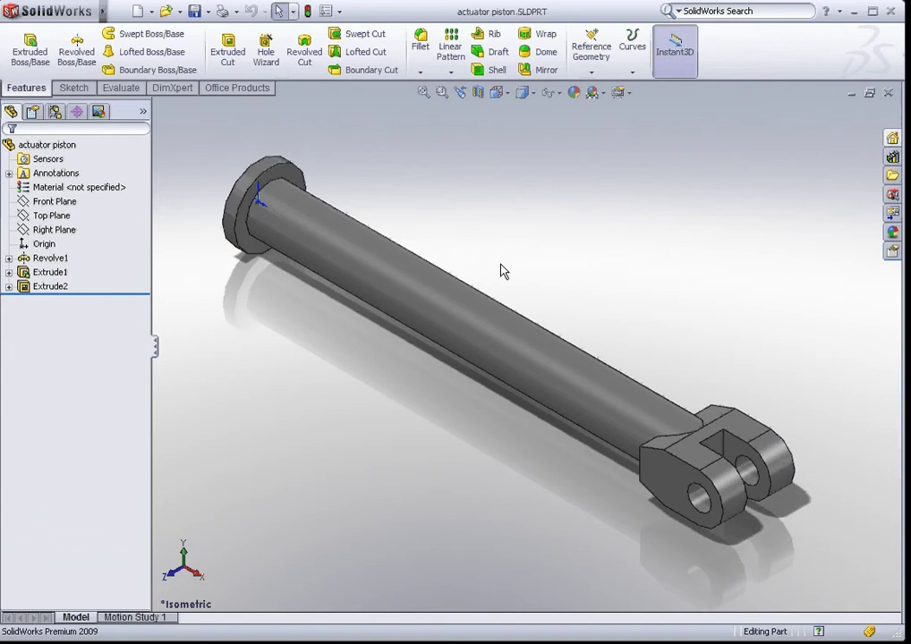
Step: Close the open actuator piston part and create a new part document
left_click(888, 93)
left_click(137, 10)
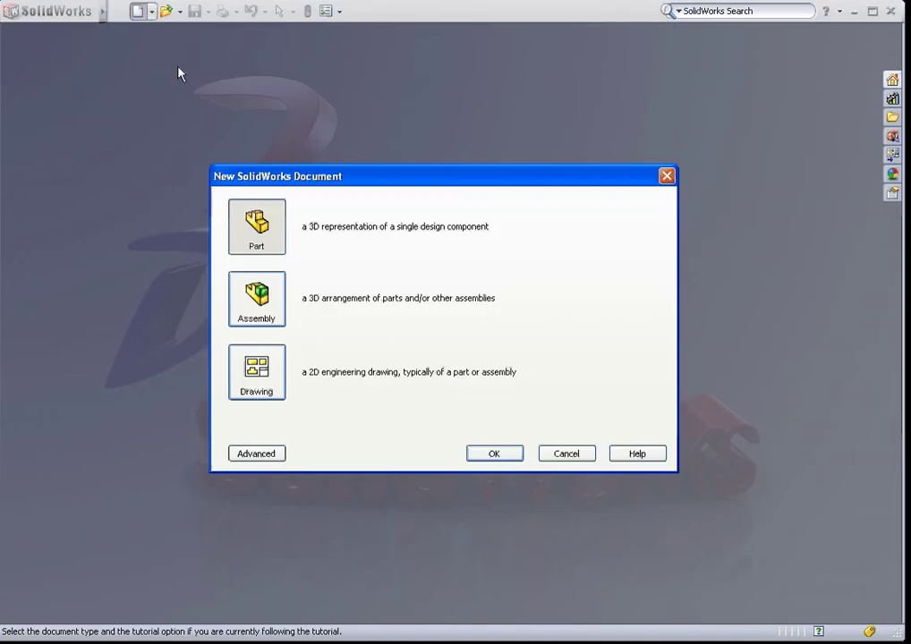
double_click(261, 235)
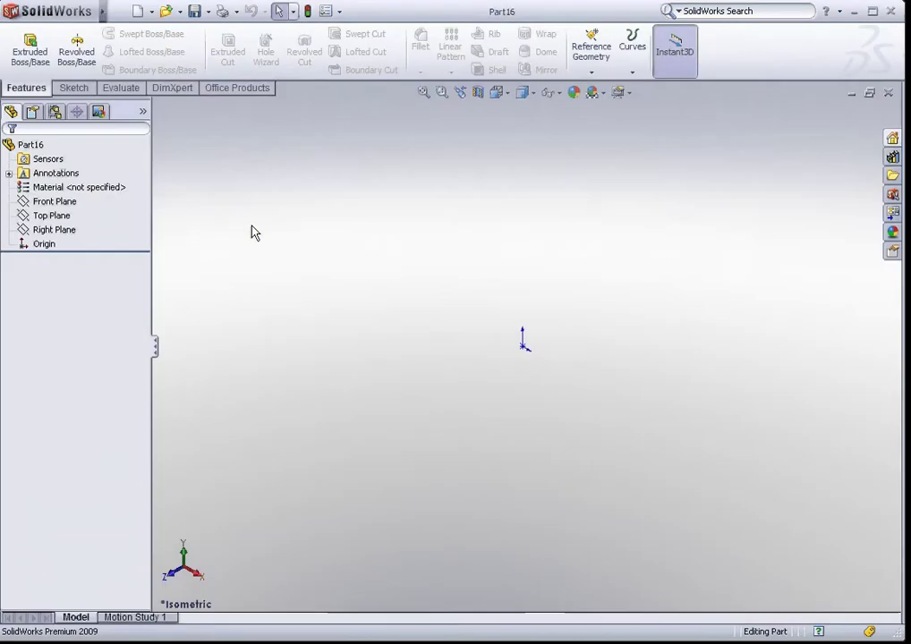
Step: Sketch an open stepped half-profile on the Front Plane from the origin, about 144 mm long, with a flange about 54 mm high at the far end
left_click(50, 215)
left_click(50, 203)
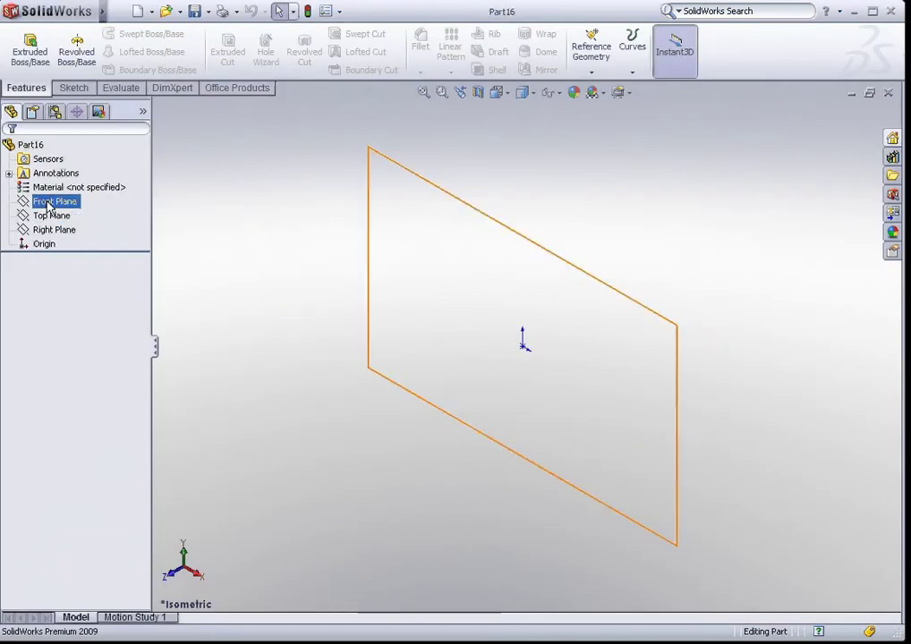
left_click(57, 179)
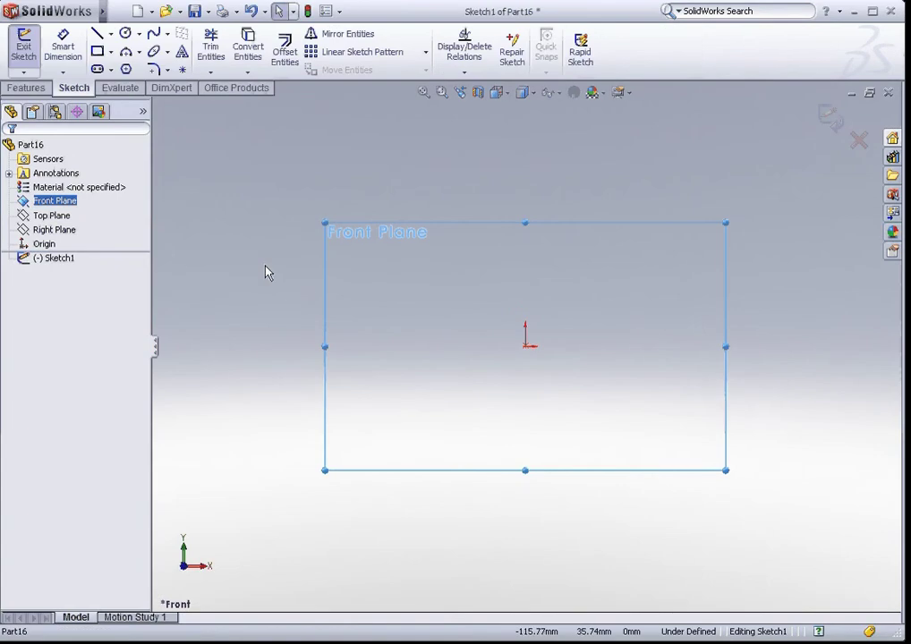
left_click(97, 36)
left_click(525, 346)
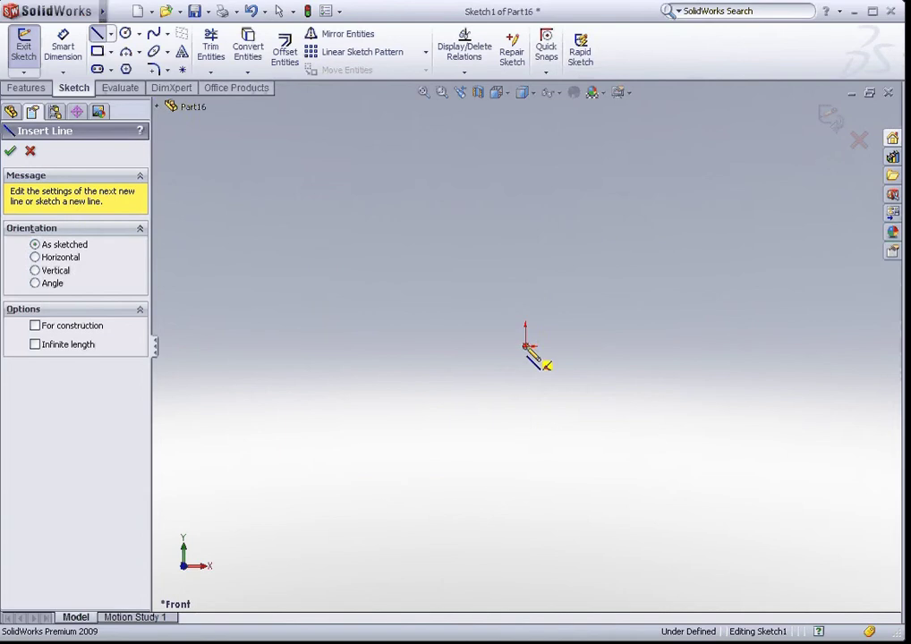
left_click(216, 281)
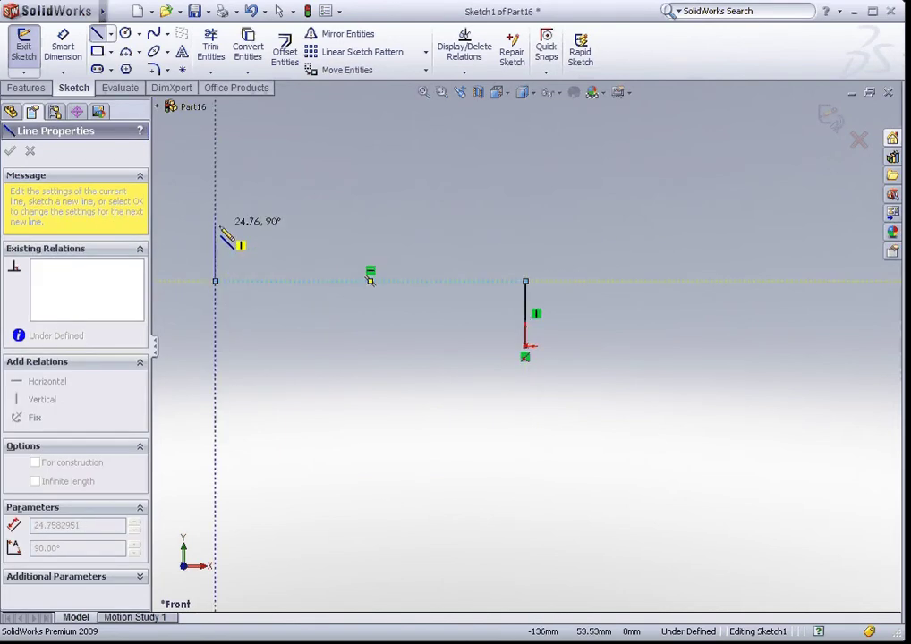
left_click(215, 225)
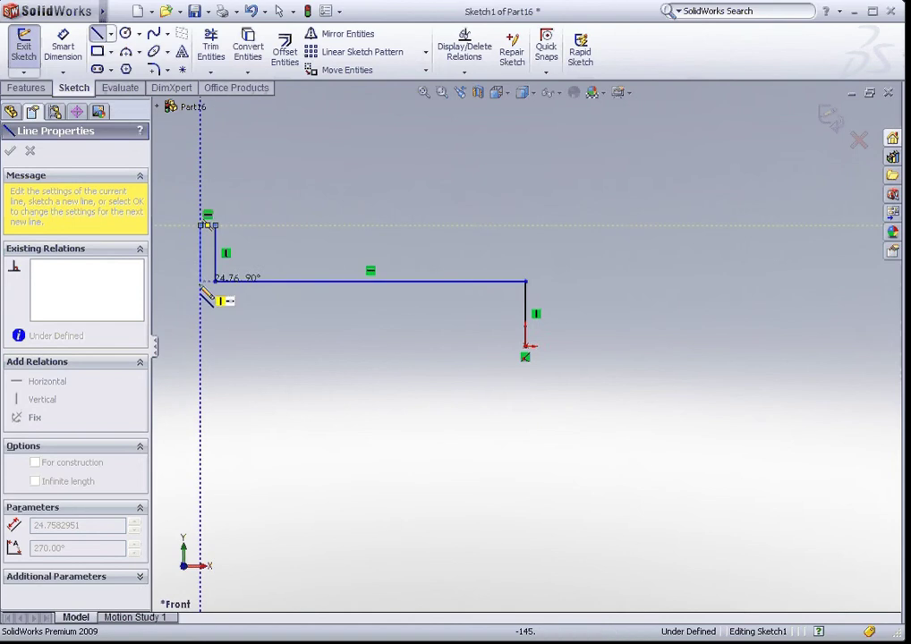
left_click(200, 346)
key("Escape")
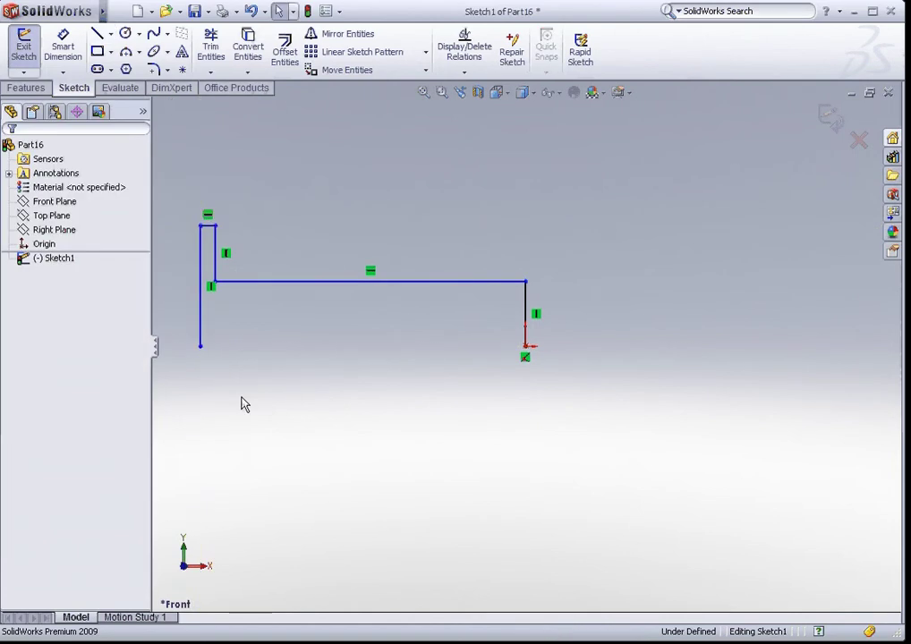
Step: Dimension the distance between the long horizontal shaft line and the origin as 20 mm
key("f")
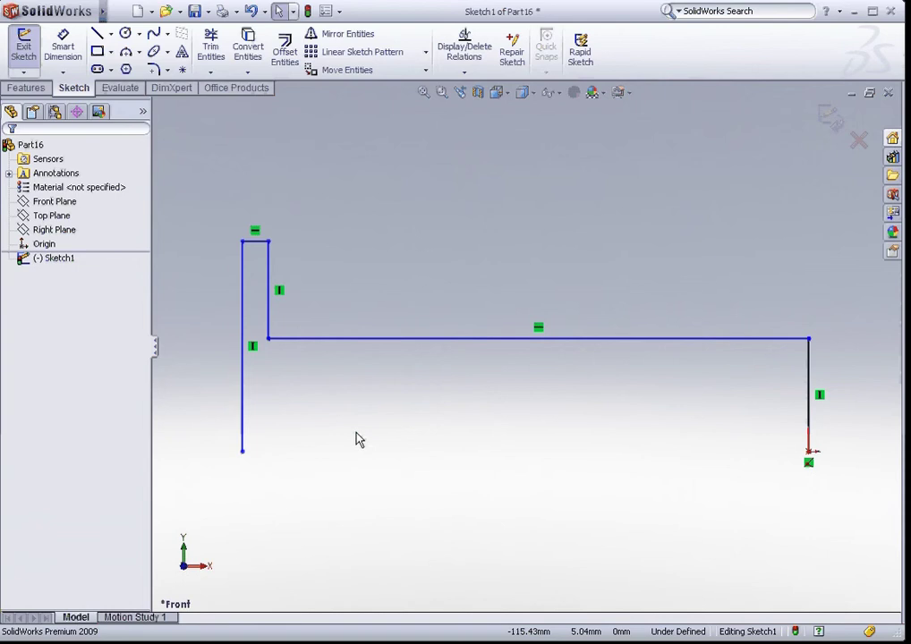
key("d")
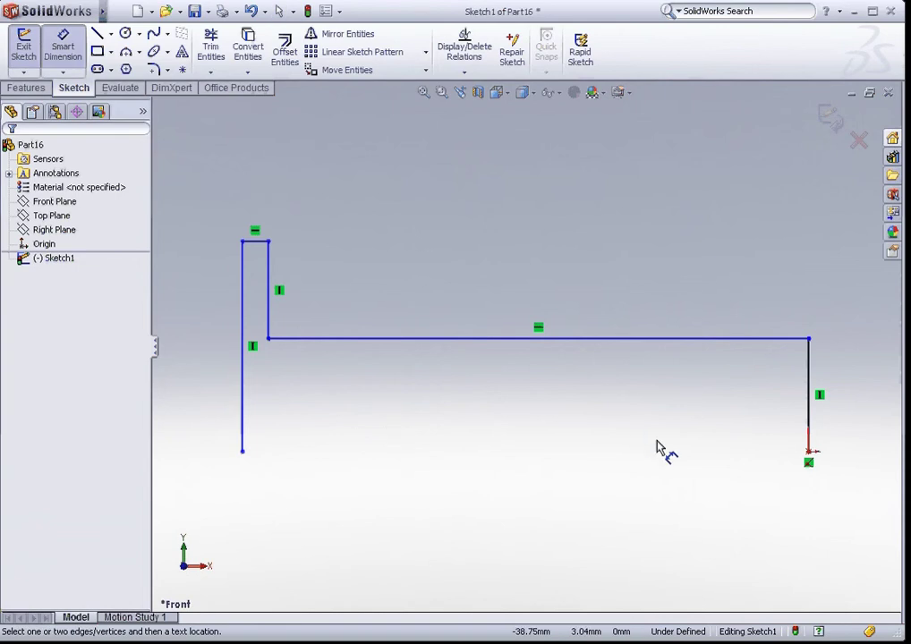
left_click(752, 339)
left_click(809, 452)
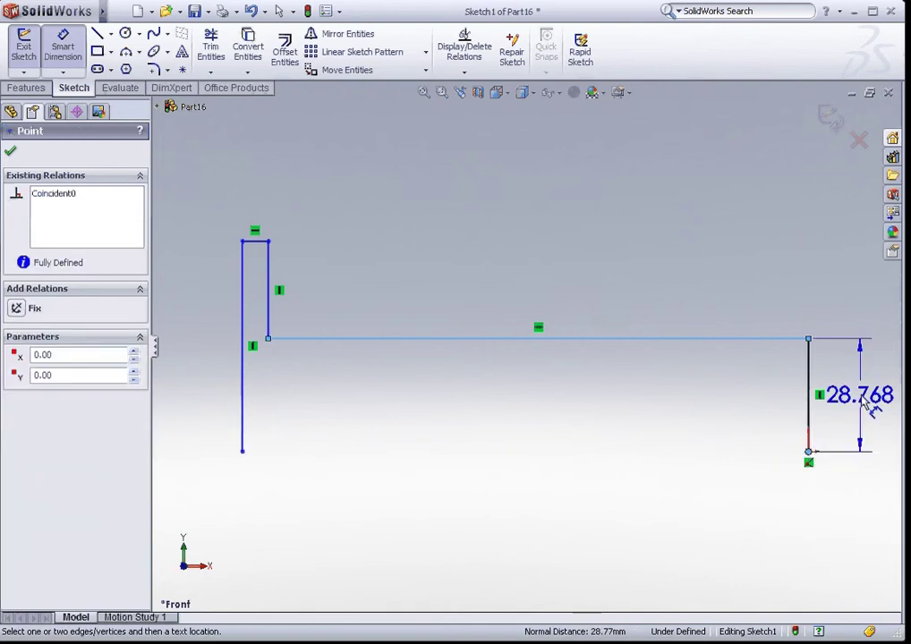
left_click(871, 399)
left_click(877, 403)
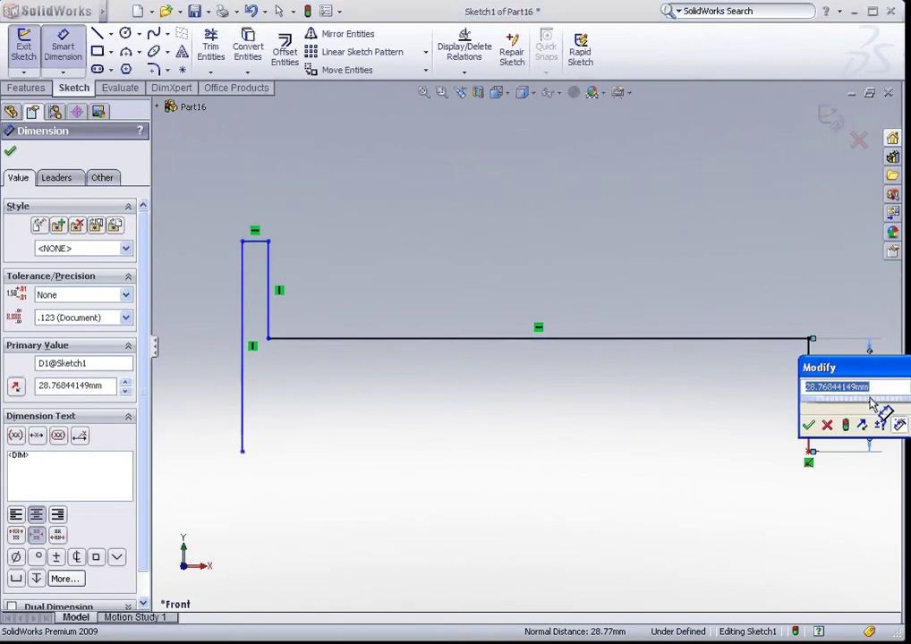
type("20")
key("Return")
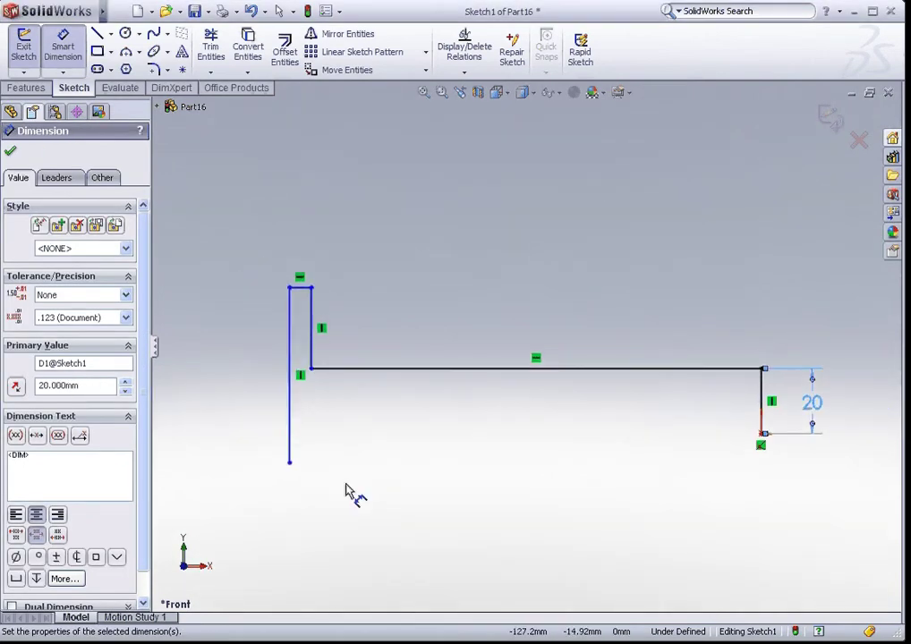
key("Escape")
Step: Add a Horizontal relation between the origin and the open lower endpoint of the flange's outer line
left_click(762, 438)
left_click(289, 463, "ctrl")
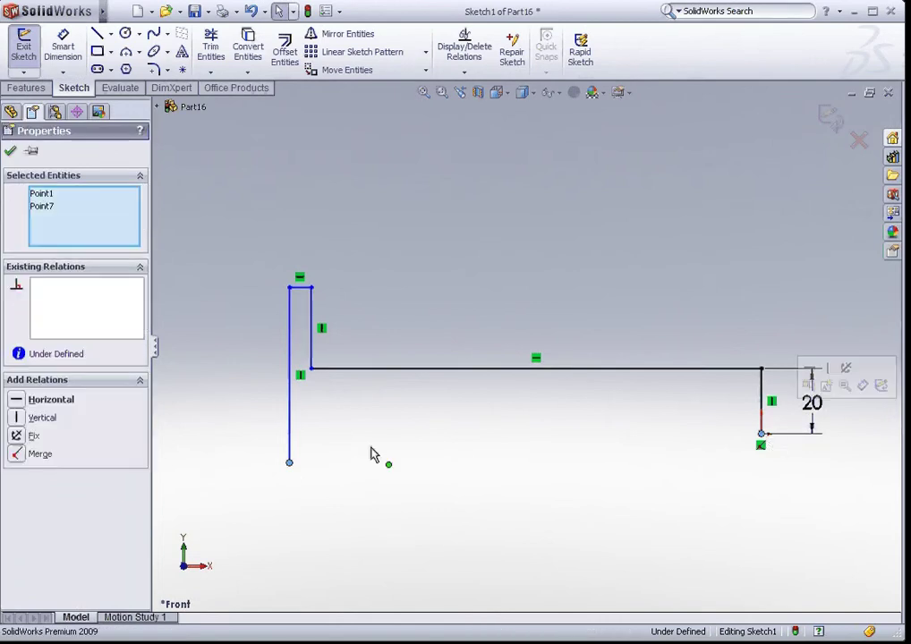
left_click(16, 400)
key("Escape")
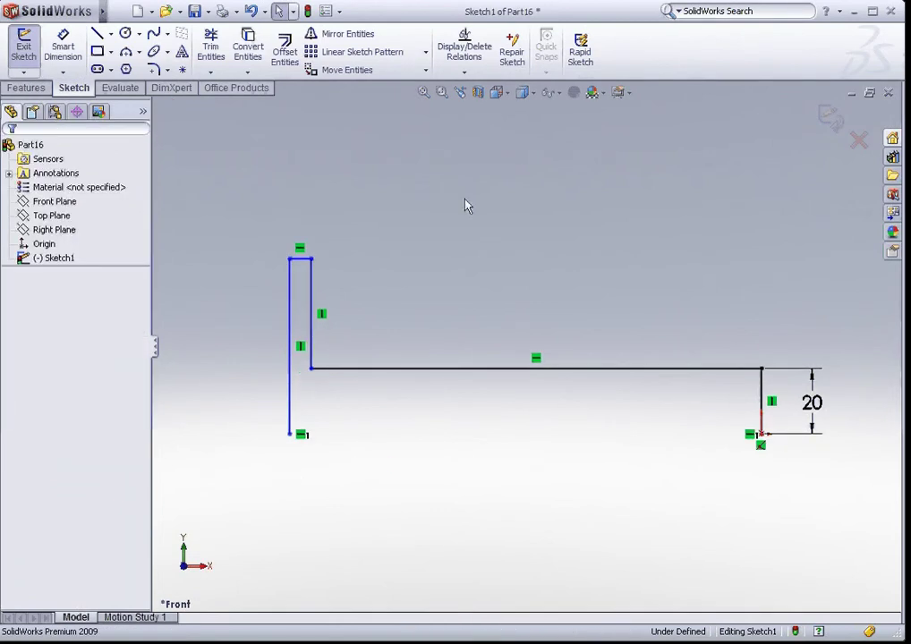
Step: Draw a horizontal centerline from the origin to the lower endpoint of the flange's outer line
left_click(110, 33)
left_click(130, 68)
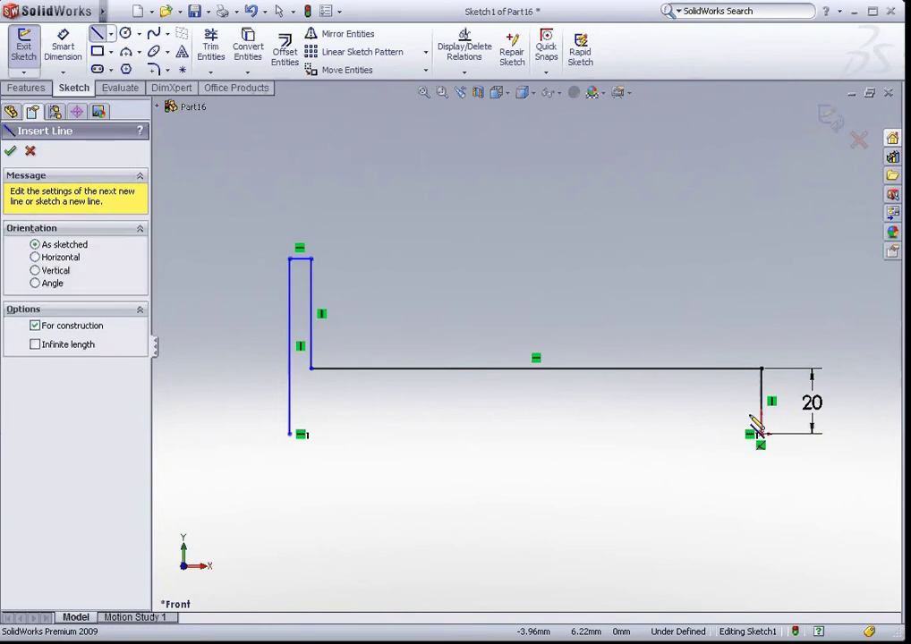
left_click(761, 435)
left_click(301, 435)
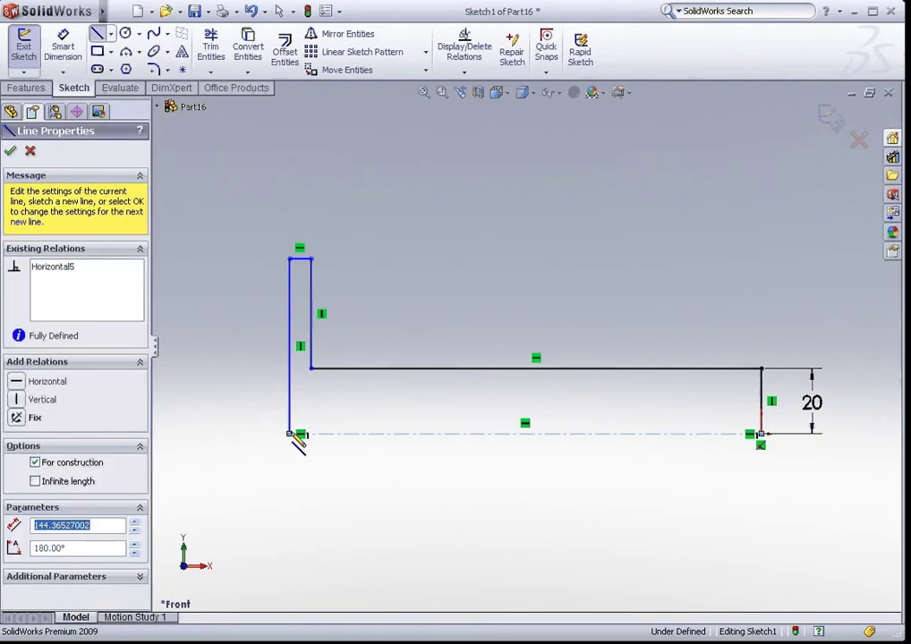
key("Escape")
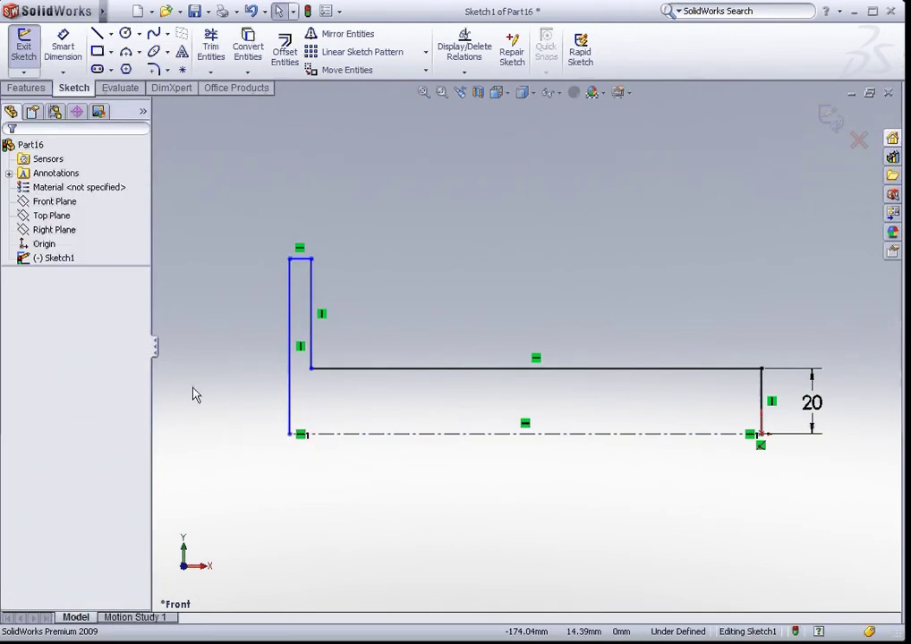
Step: Dimension the flange's outer vertical line with a length of 30 mm
key("d")
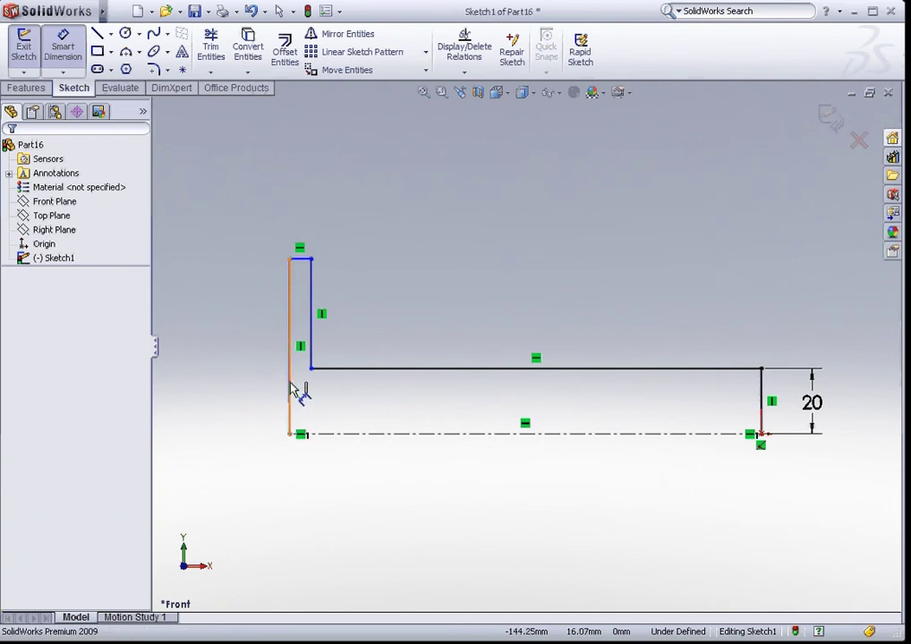
left_click(290, 394)
left_click(236, 374)
type("30")
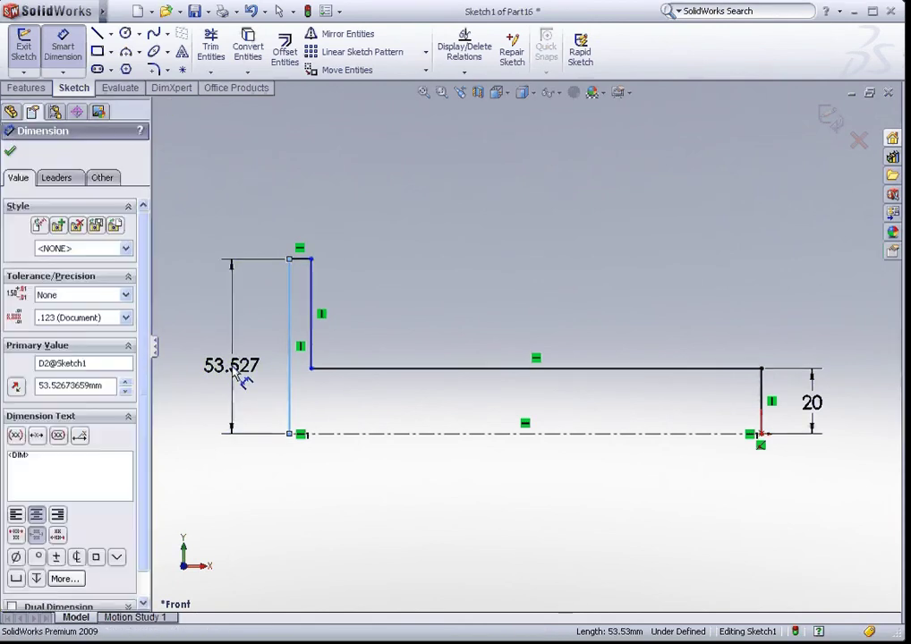
key("Return")
left_click(351, 326)
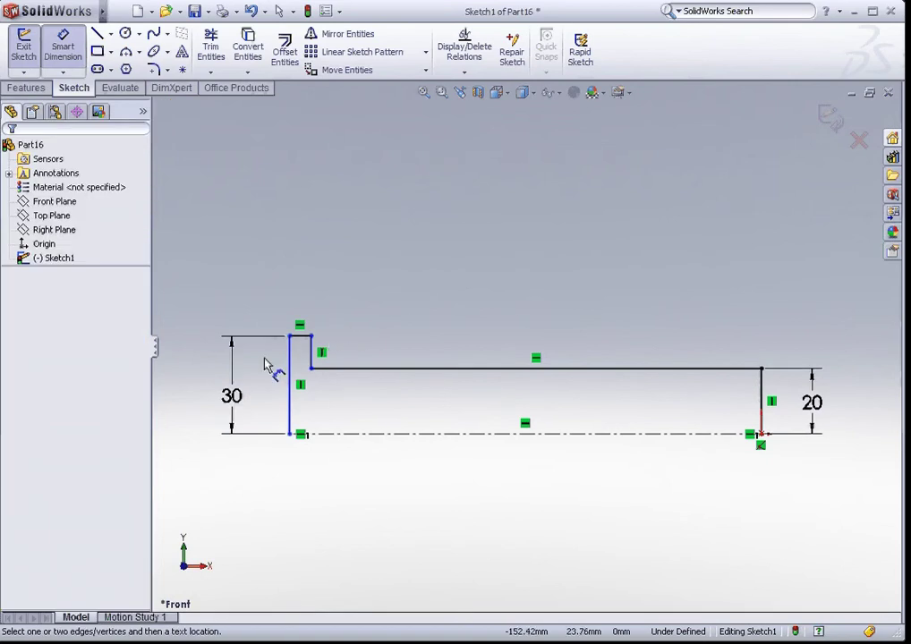
Step: Dimension the flange thickness between its two vertical lines as 10 mm
left_click(289, 369)
left_click(311, 353)
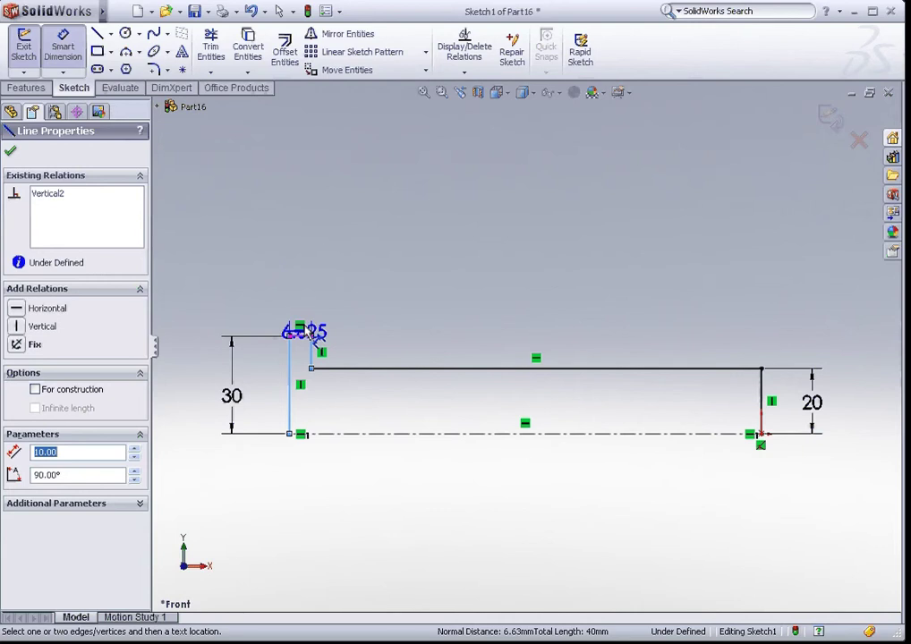
left_click(372, 284)
type("10")
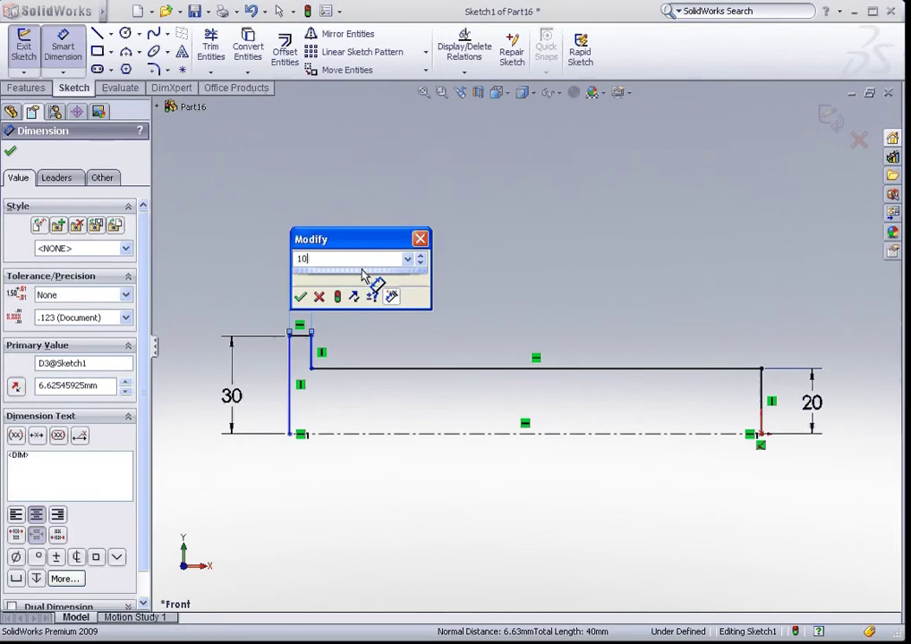
key("Return")
left_click(409, 317)
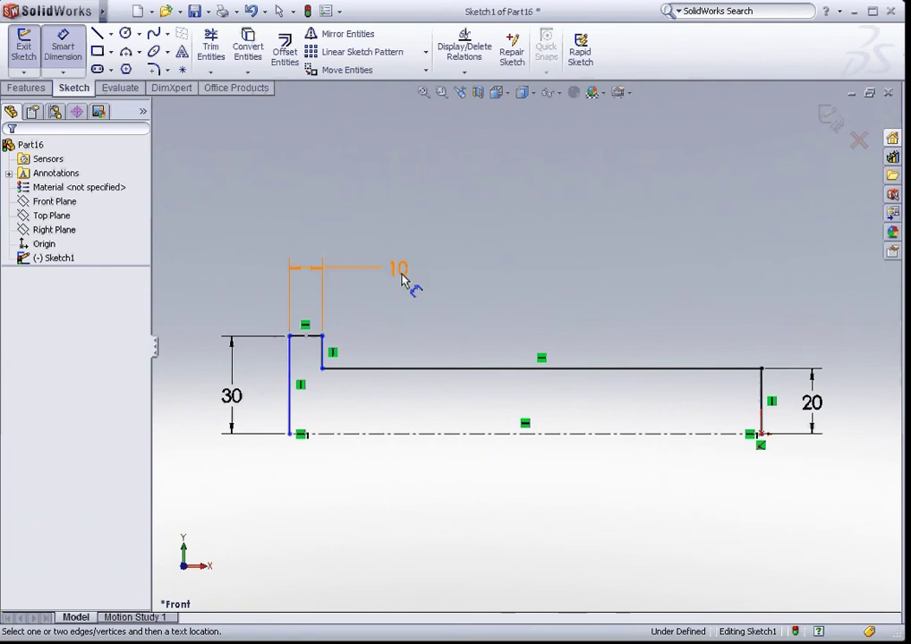
Step: Dimension the overall profile length between the two end lines as 370 mm
left_click(763, 398)
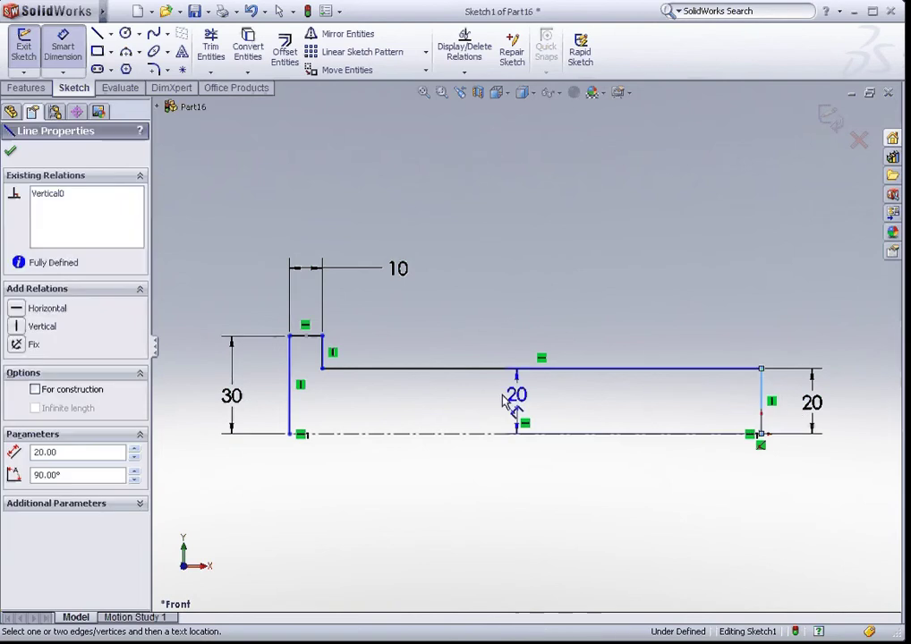
left_click(291, 404)
left_click(506, 201)
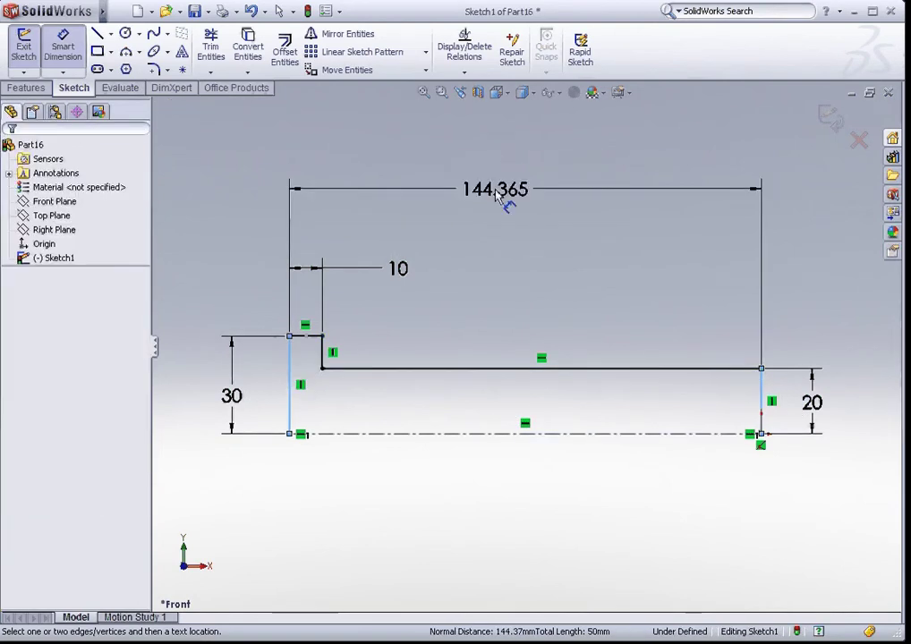
type("370")
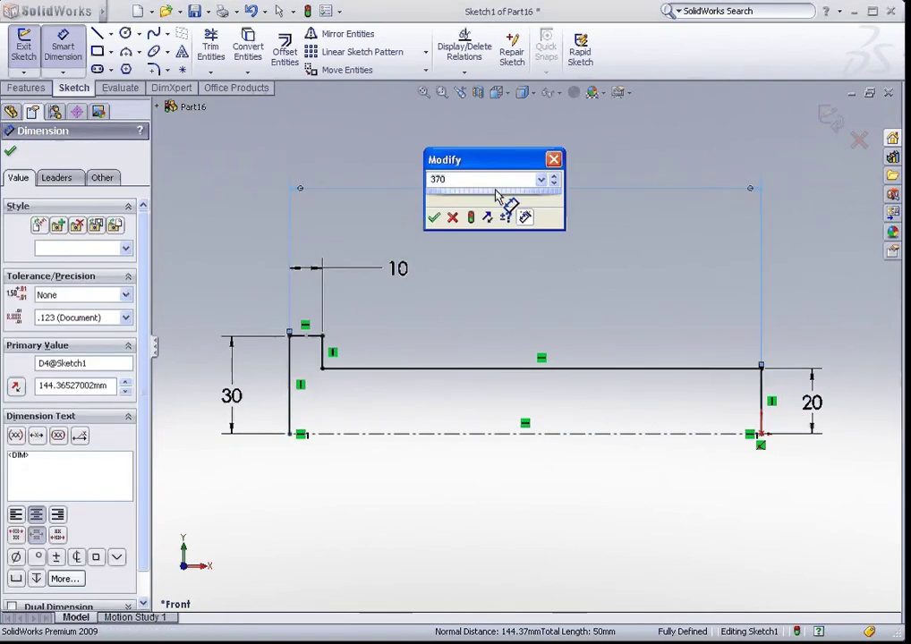
key("Return")
left_click(455, 300)
key("f")
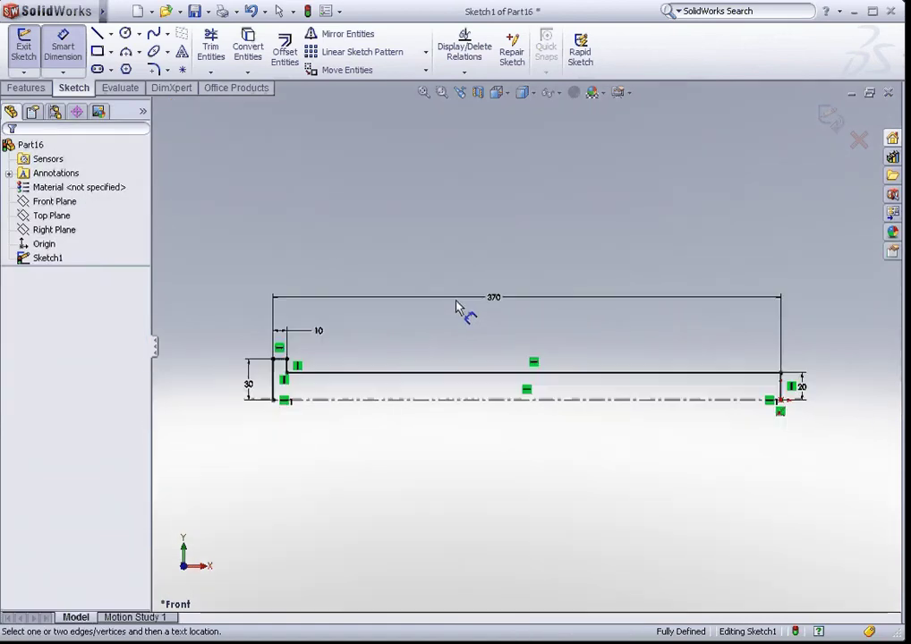
Step: Revolve the automatically closed profile 360 degrees about the centerline to form the solid flanged shaft
left_click(35, 87)
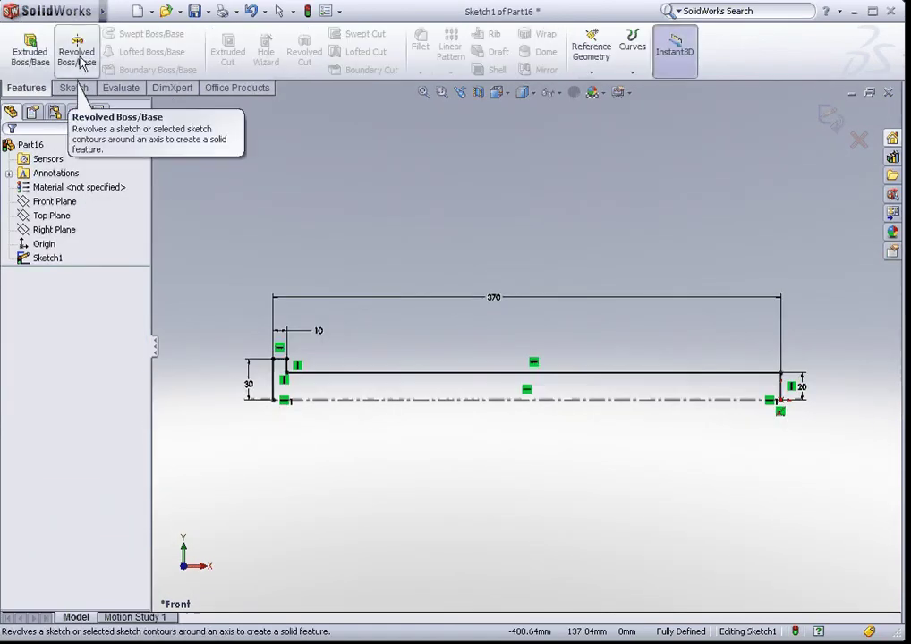
left_click(77, 49)
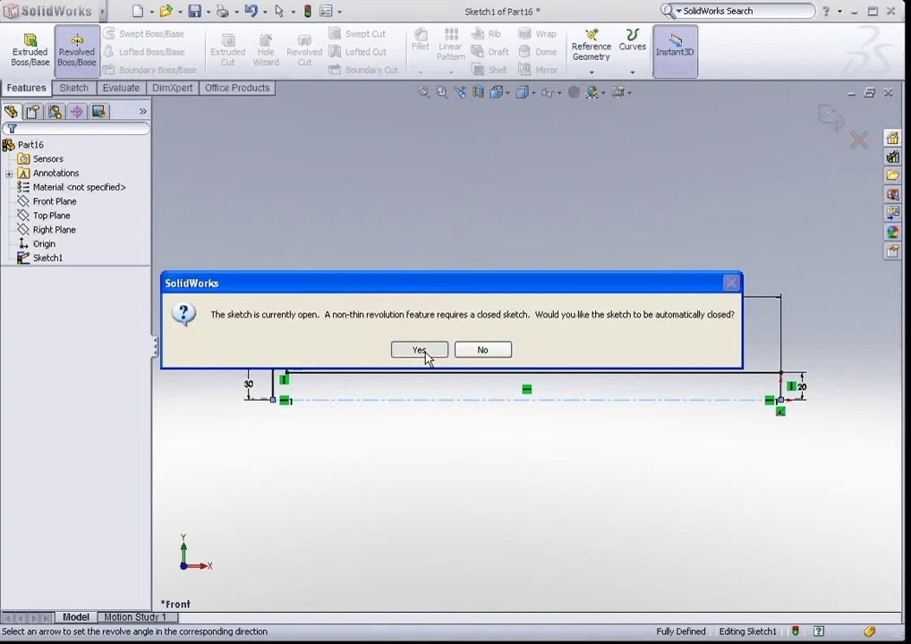
left_click(421, 351)
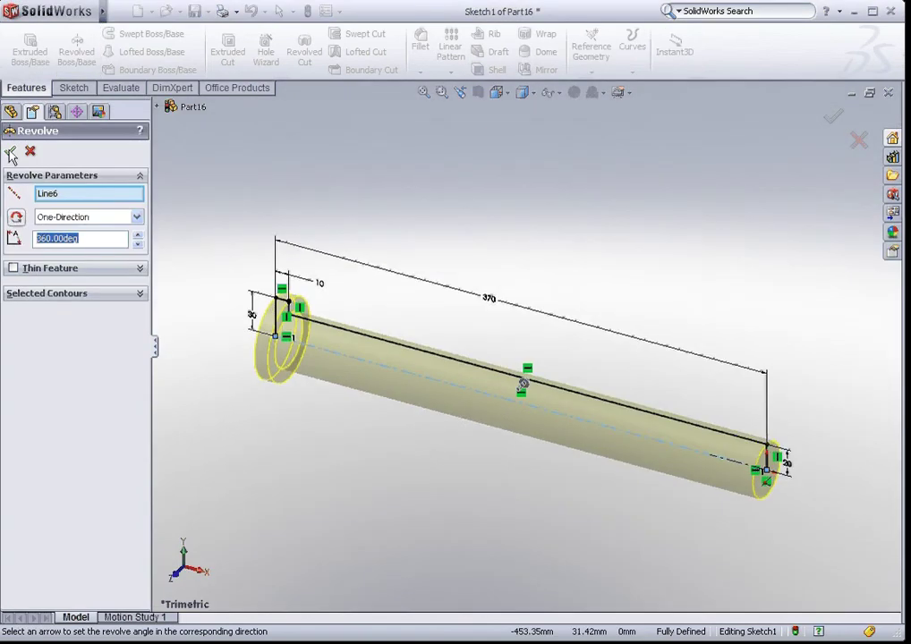
key("Return")
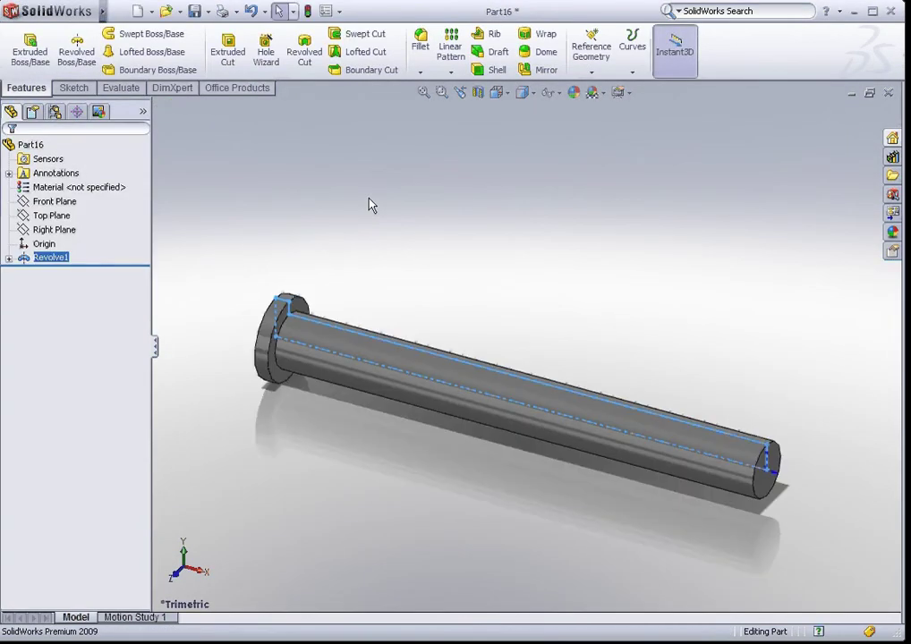
left_click(371, 205)
key("f")
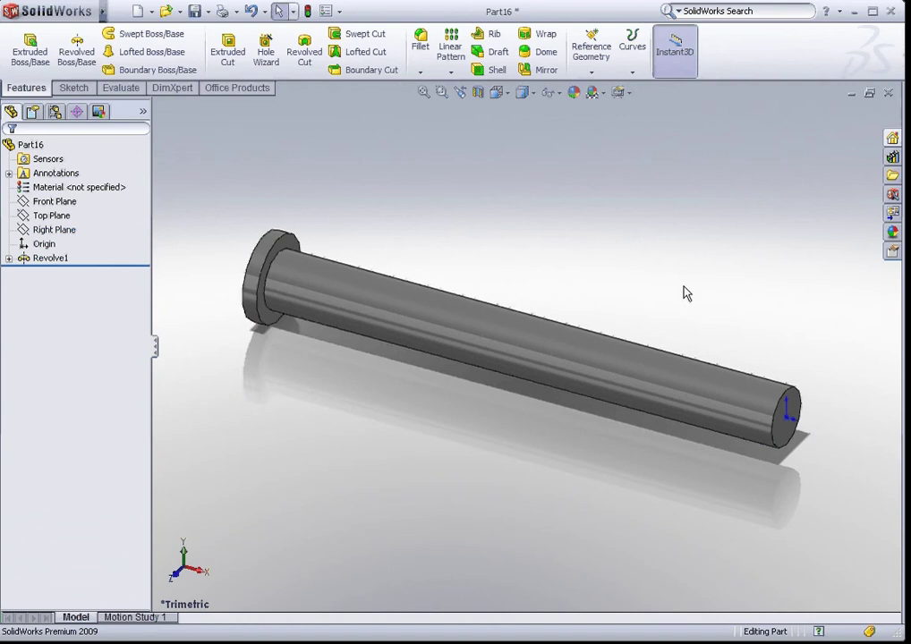
Step: Sketch a circle about 30 mm in diameter on the Front Plane, centred about 38 mm beyond the shaft's free end
left_click(50, 203)
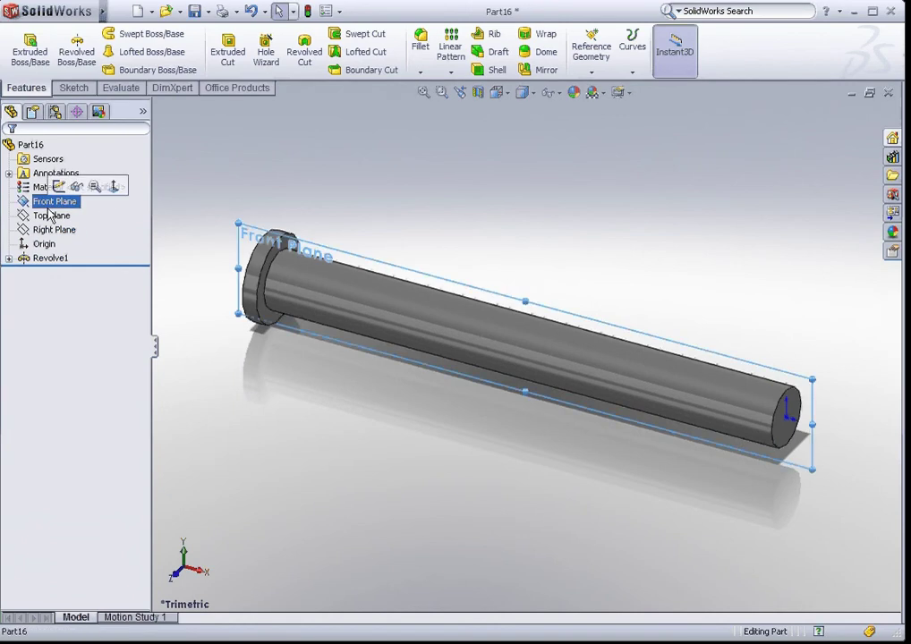
left_click(59, 187)
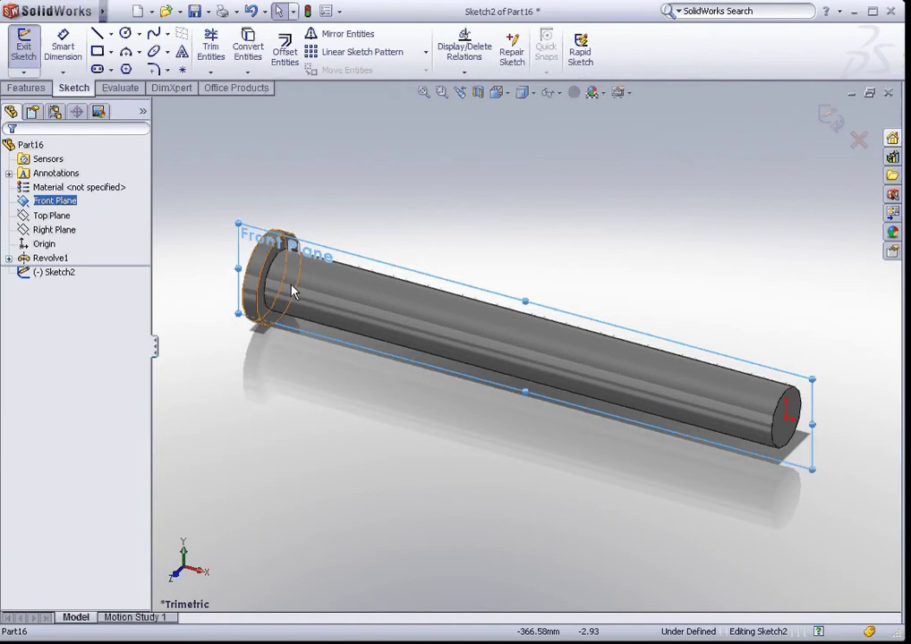
key("ctrl+8")
left_click(740, 244)
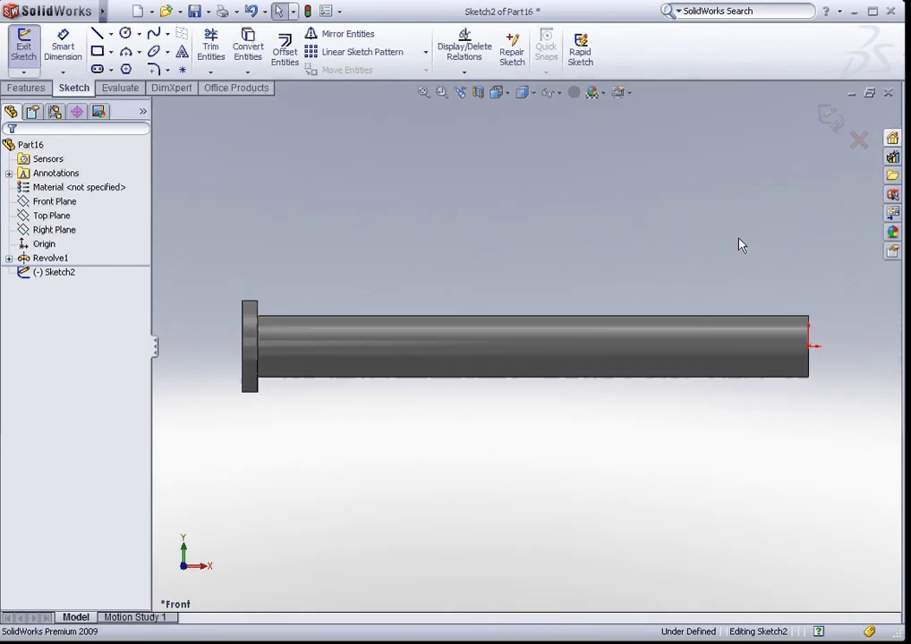
key("z")
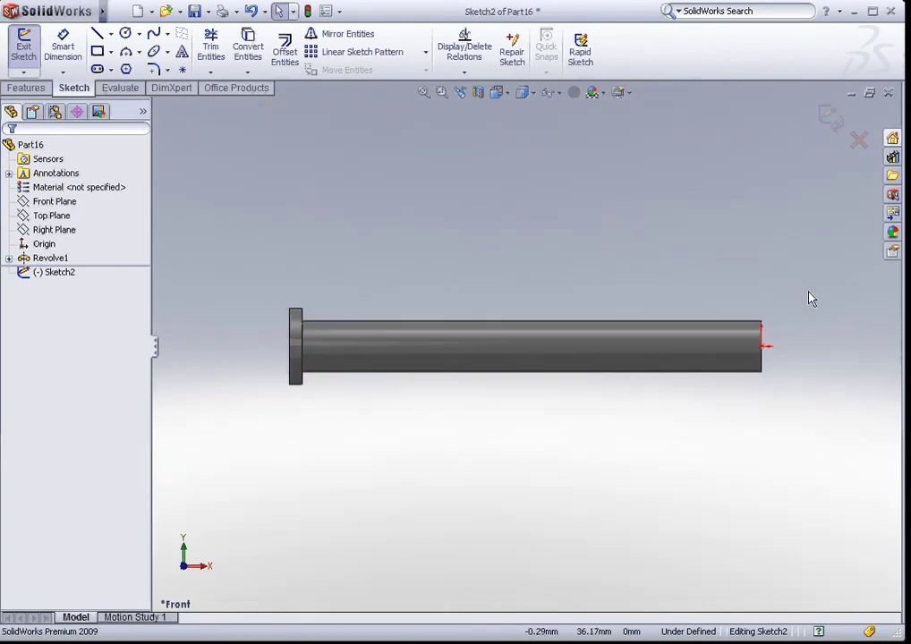
scroll(859, 368, "down", 1)
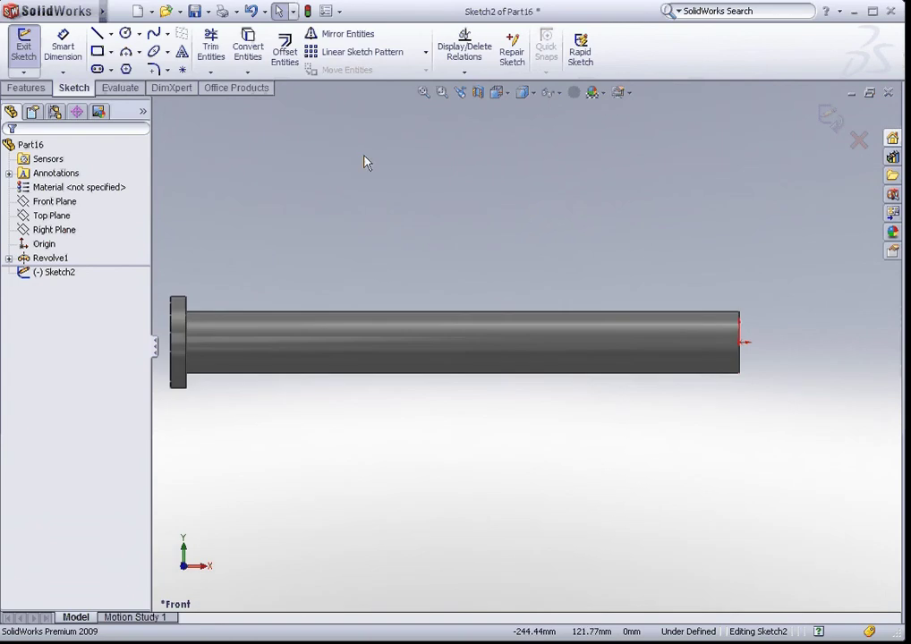
left_click(125, 33)
left_click(799, 344)
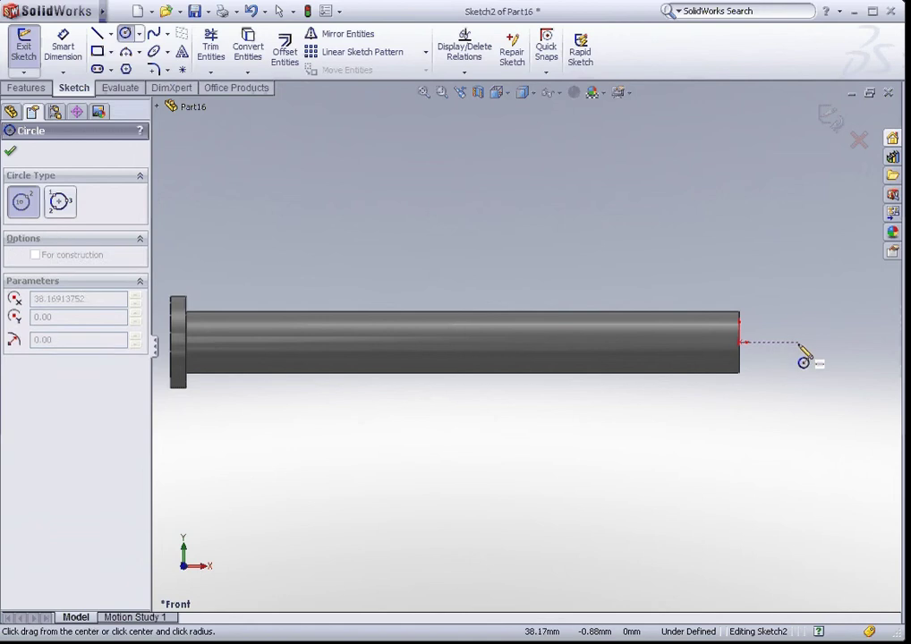
left_click(801, 366)
Step: Dimension the circle's diameter as 20 mm
key("d")
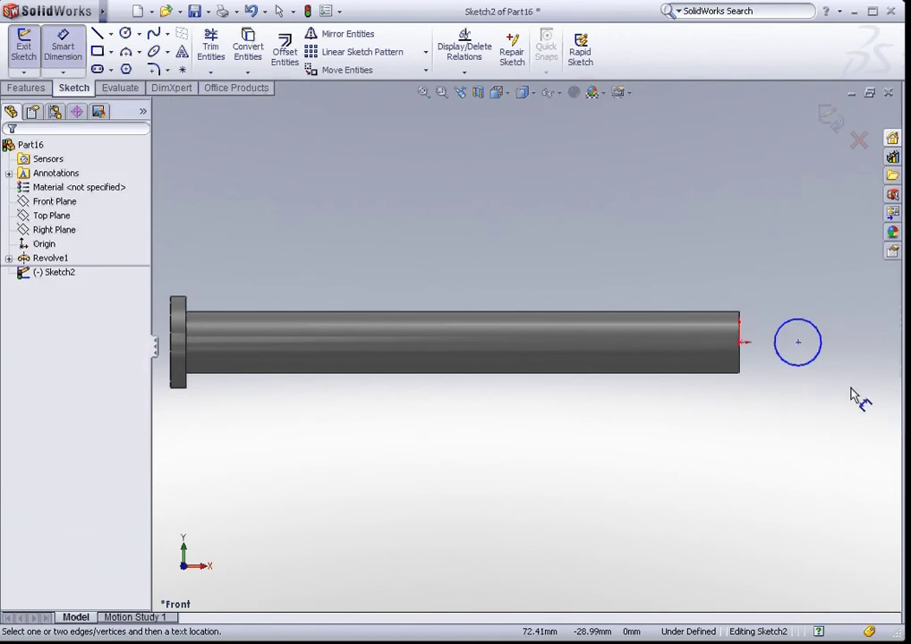
left_click(817, 360)
left_click(870, 405)
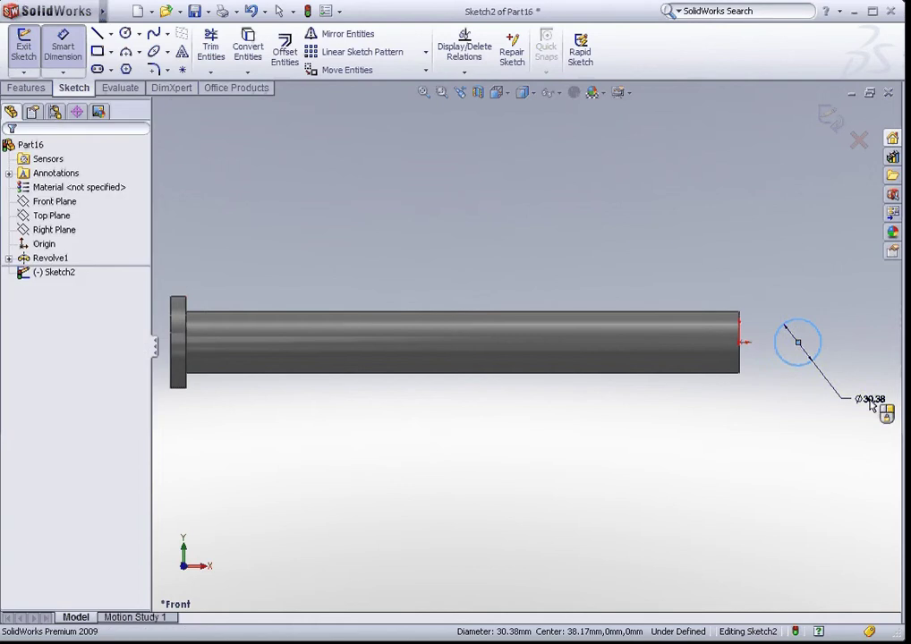
type("20")
key("Return")
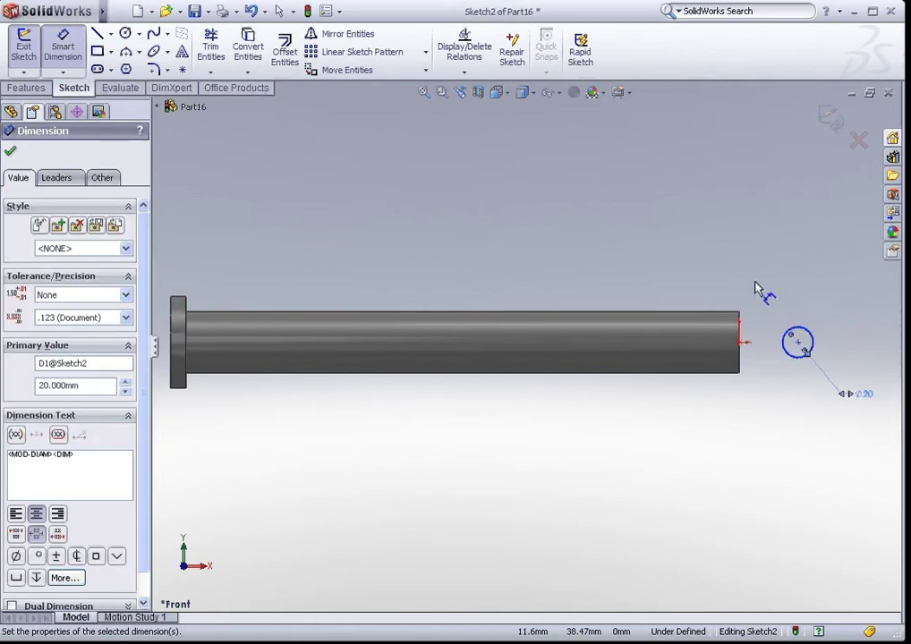
left_click(754, 287)
Step: Sketch a larger circle concentric with the 20 mm circle and dimension its diameter as 40 mm
left_click(126, 34)
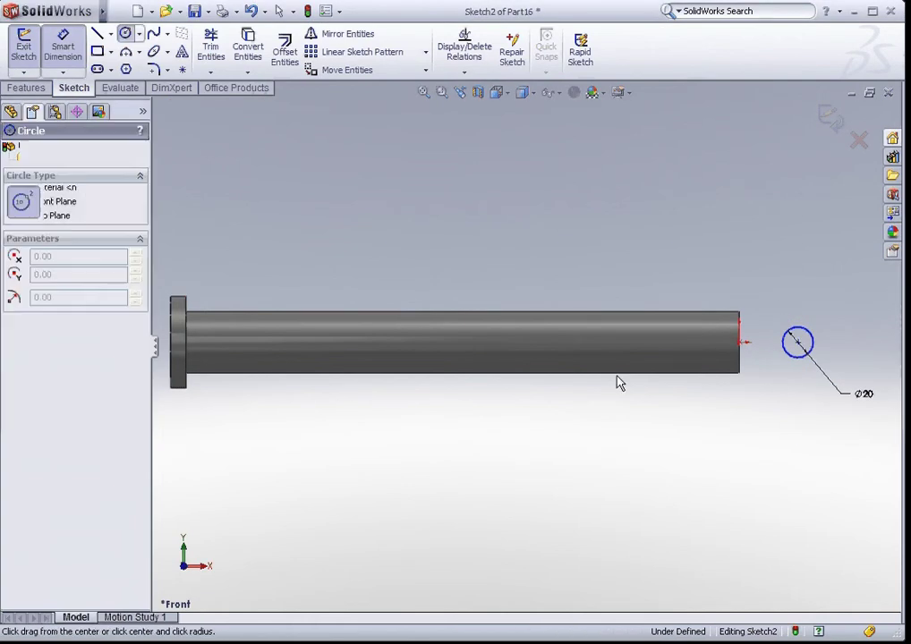
left_click(797, 342)
key("d")
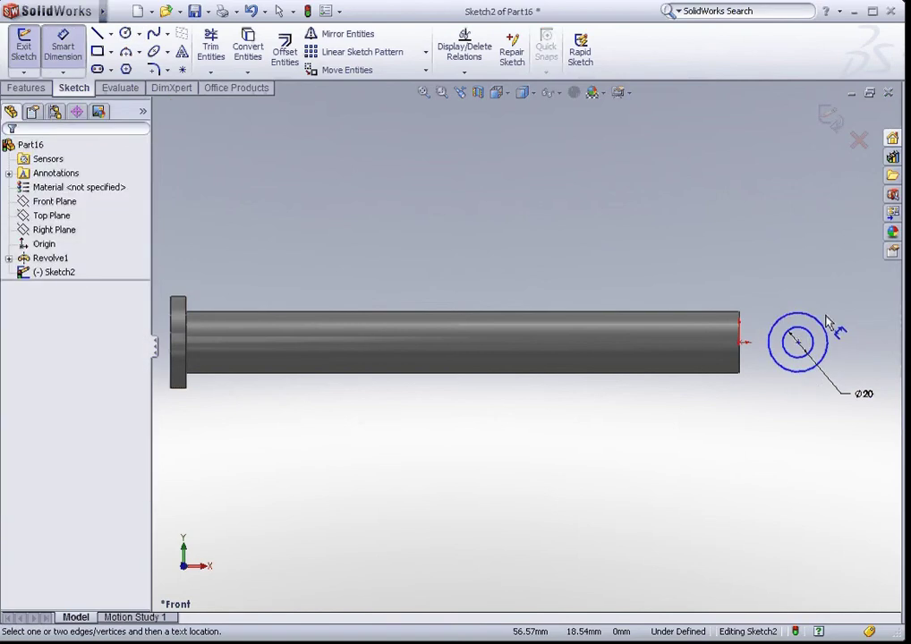
left_click(823, 320)
left_click(864, 286)
left_click(857, 305)
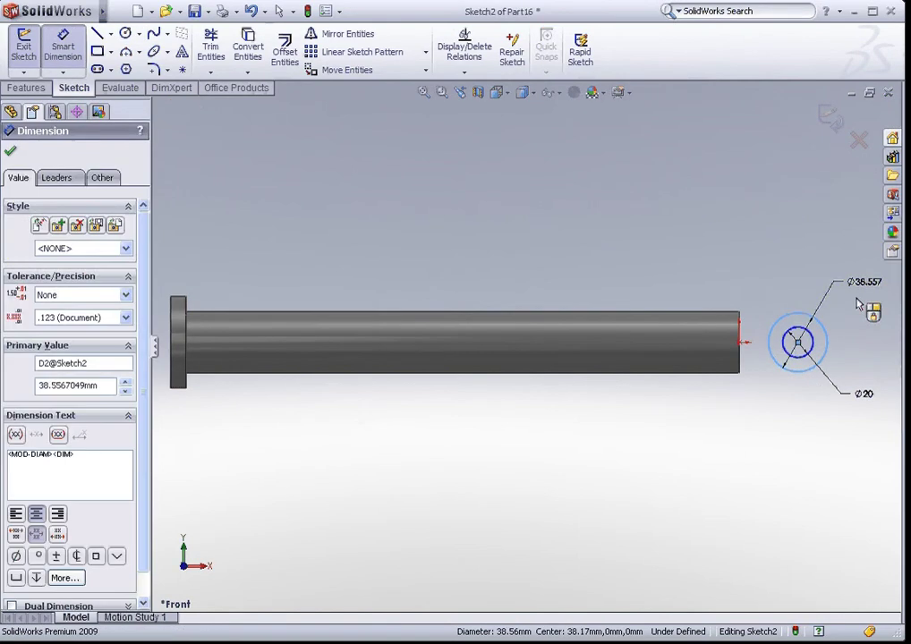
type("40")
key("Return")
key("Escape")
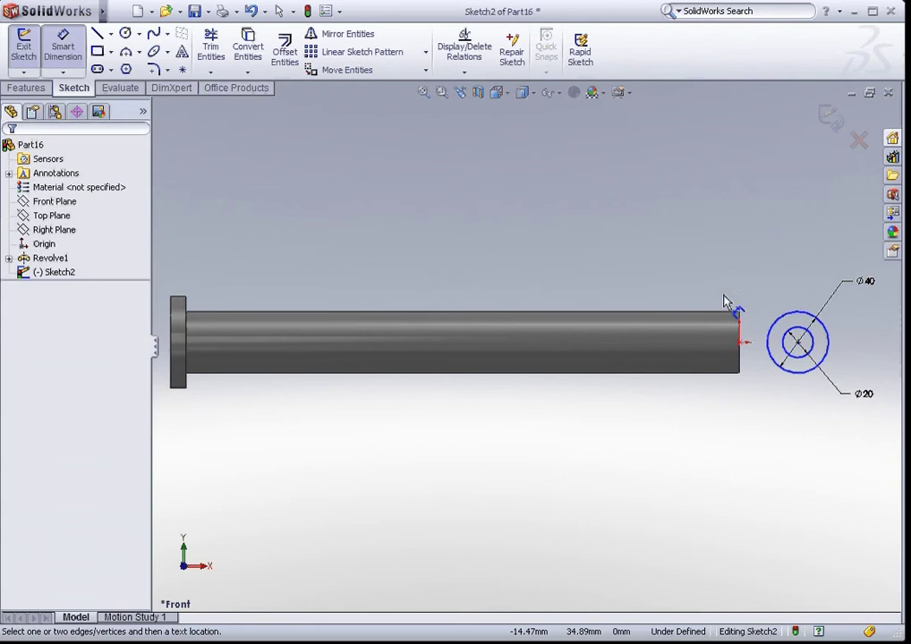
key("Escape")
Step: Add a horizontal relation between the origin and the common centre of the two circles
left_click(739, 343)
left_click(343, 389)
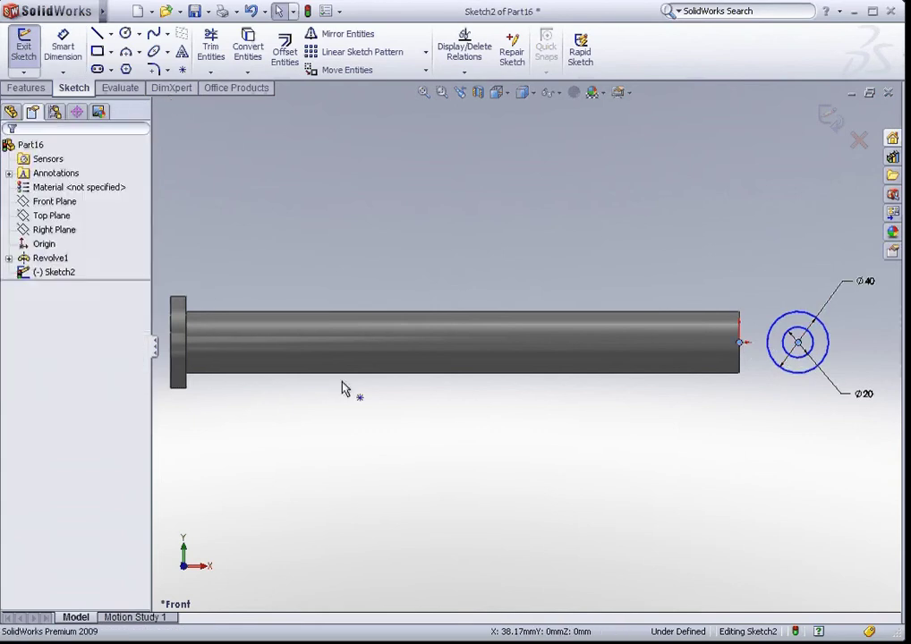
left_click(739, 343)
left_click(798, 343, "ctrl")
left_click(35, 399)
left_click(302, 260)
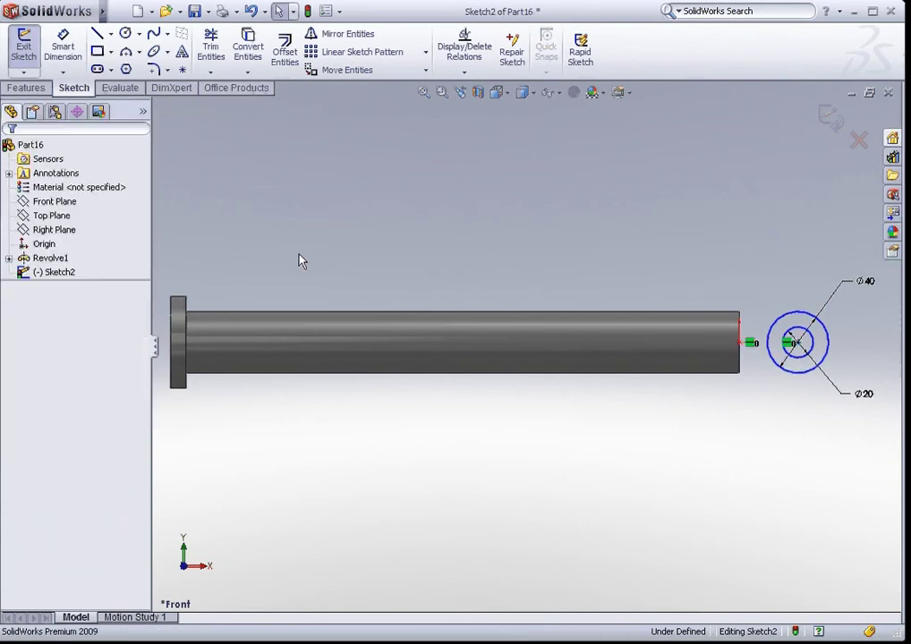
Step: Dimension the horizontal distance from the flange's outer face to the circle centre as 400 mm
key("d")
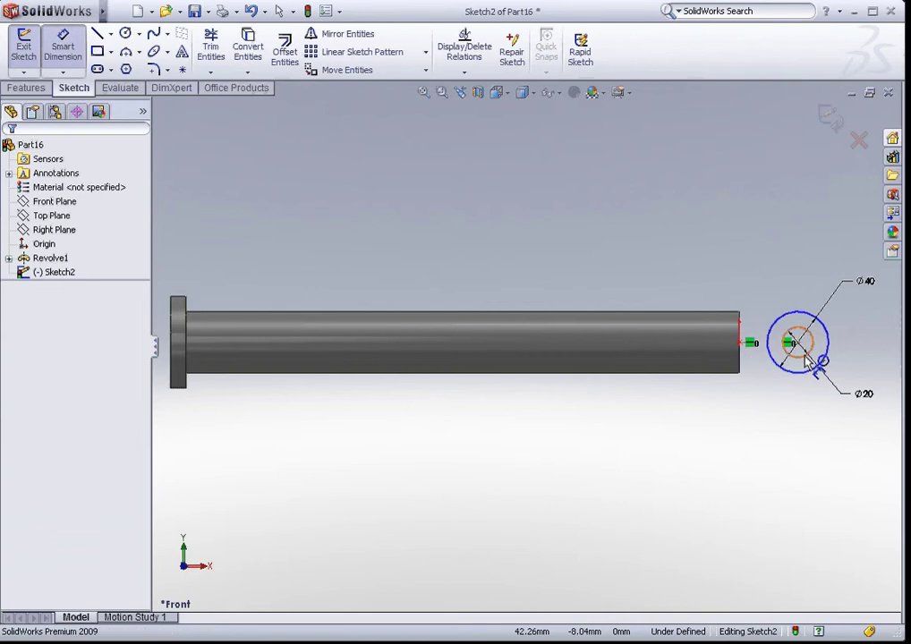
left_click(806, 356)
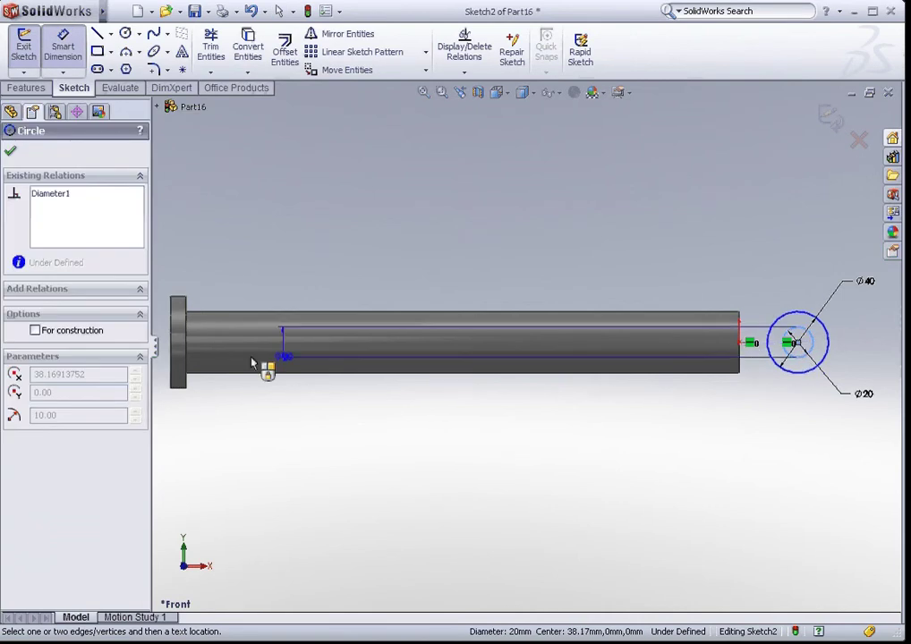
left_click(173, 349)
left_click(347, 267)
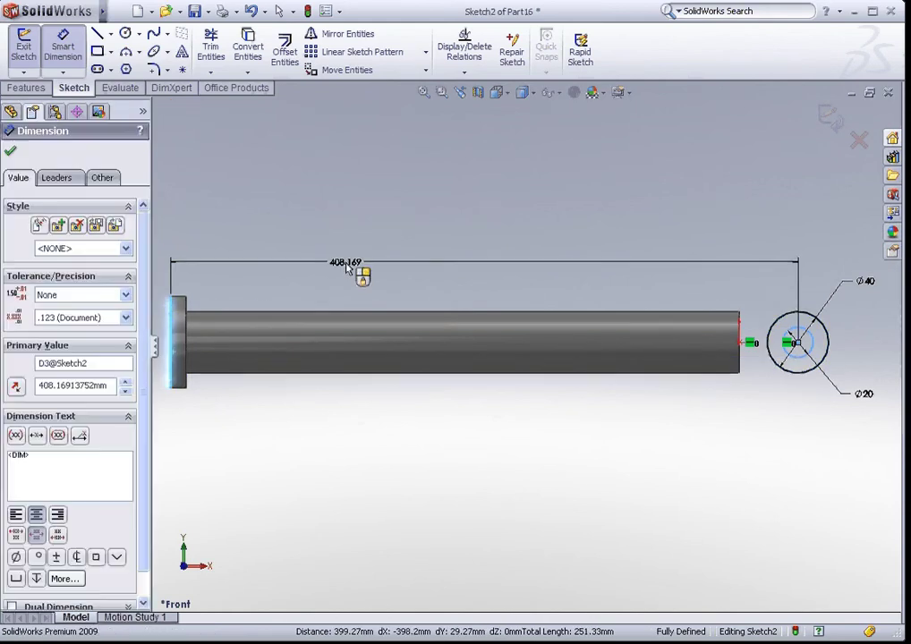
type("400")
key("Return")
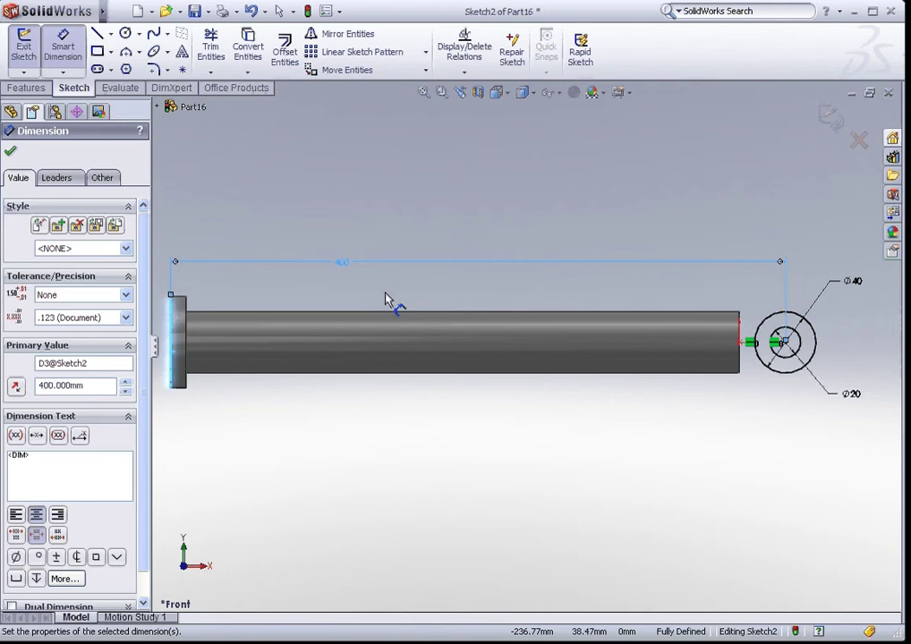
left_click(384, 295)
Step: Sketch connected lines from the outer circle's top: about 48 mm along the shaft's upper edge, diagonally inward, and about 11 mm vertically down
scroll(671, 378, "down", 1)
scroll(657, 381, "up", 1)
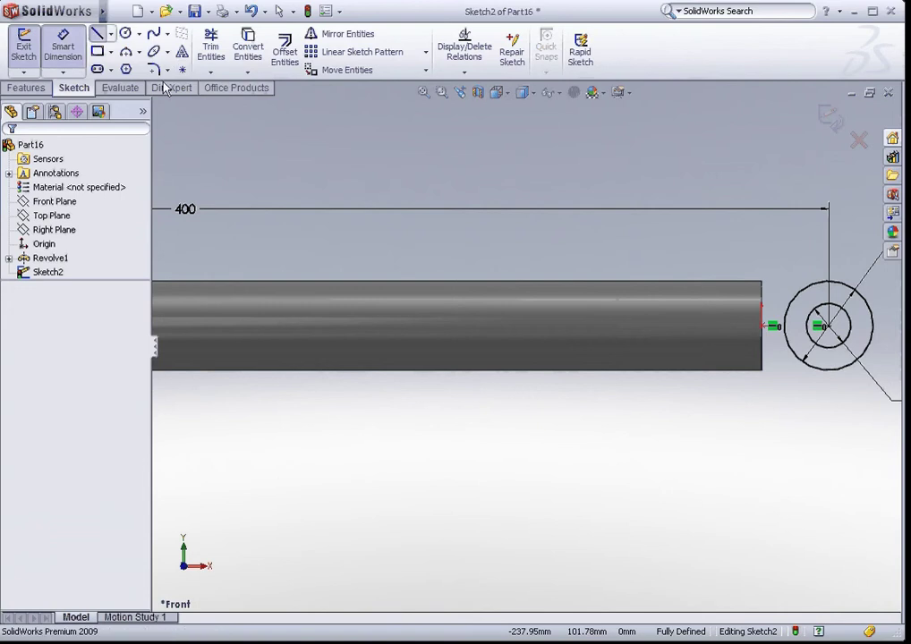
left_click(97, 33)
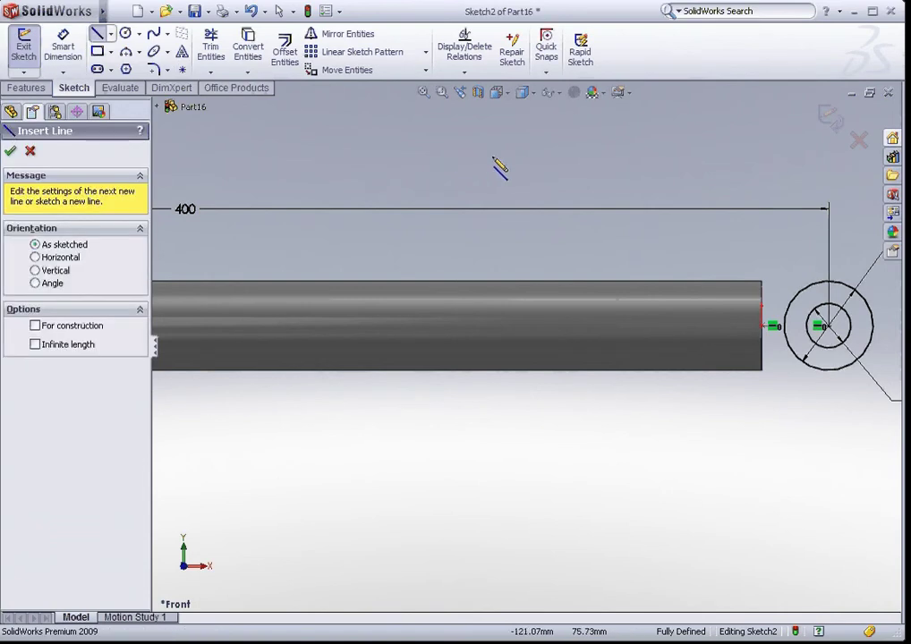
left_click(829, 282)
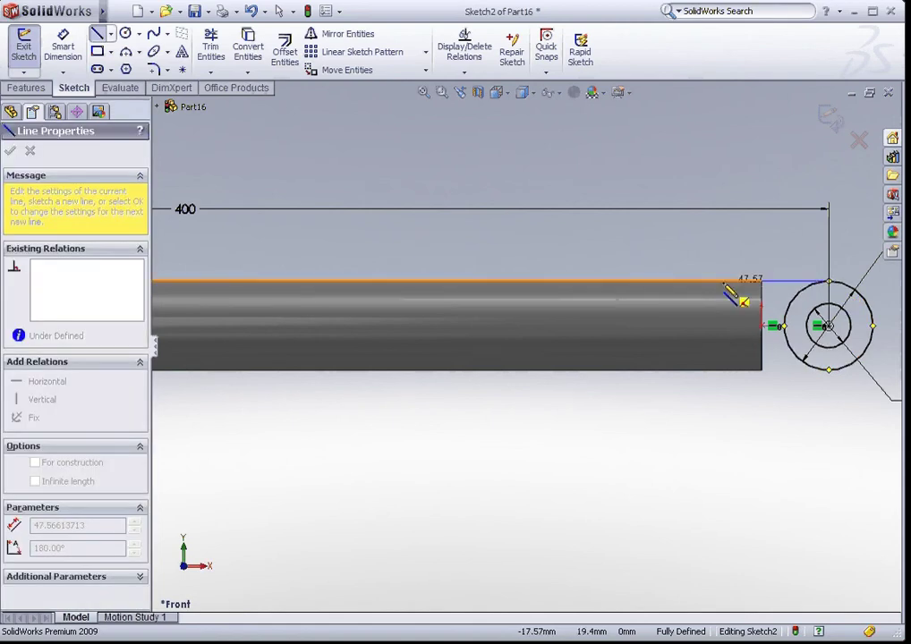
left_click(722, 282)
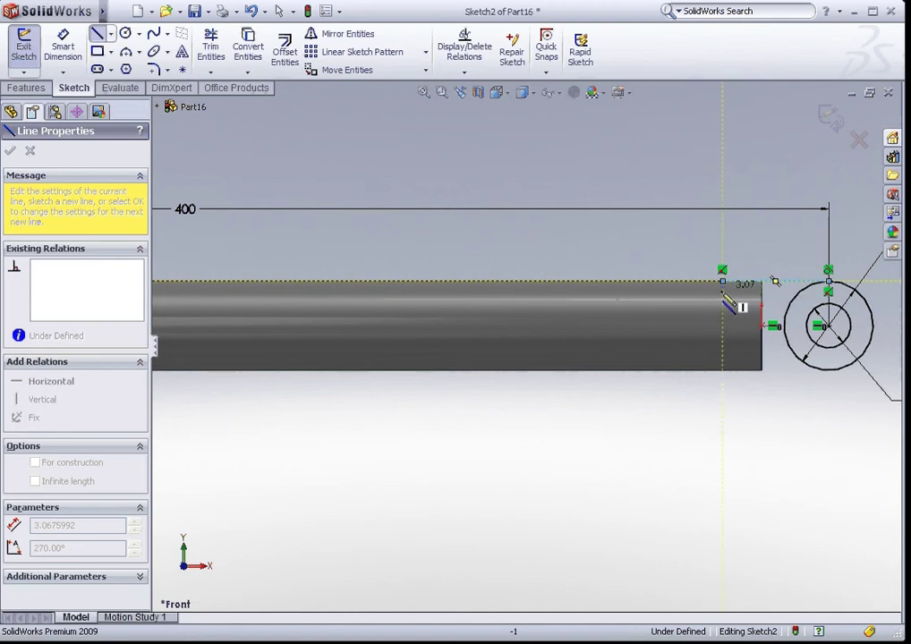
left_click(702, 302)
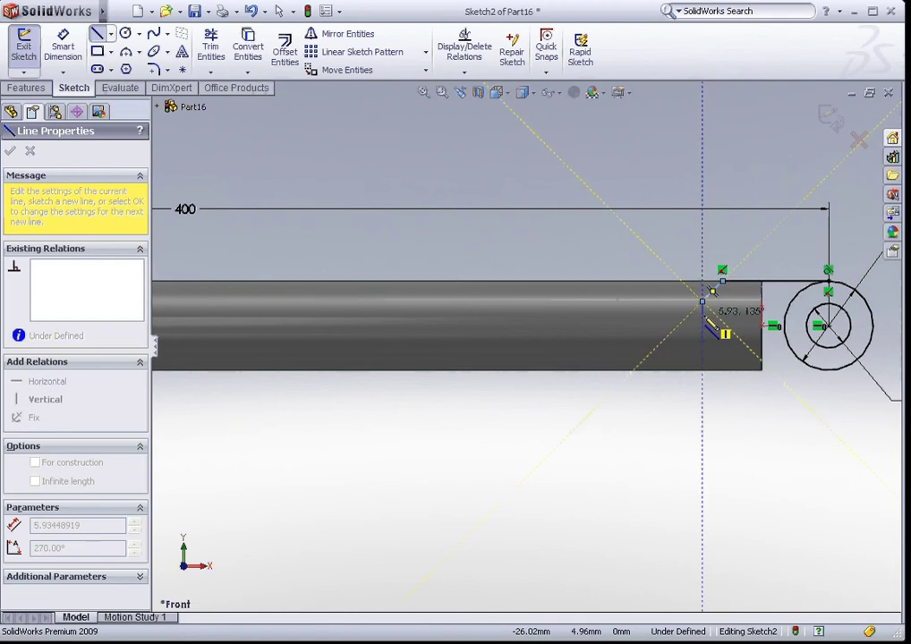
left_click(701, 324)
key("Escape")
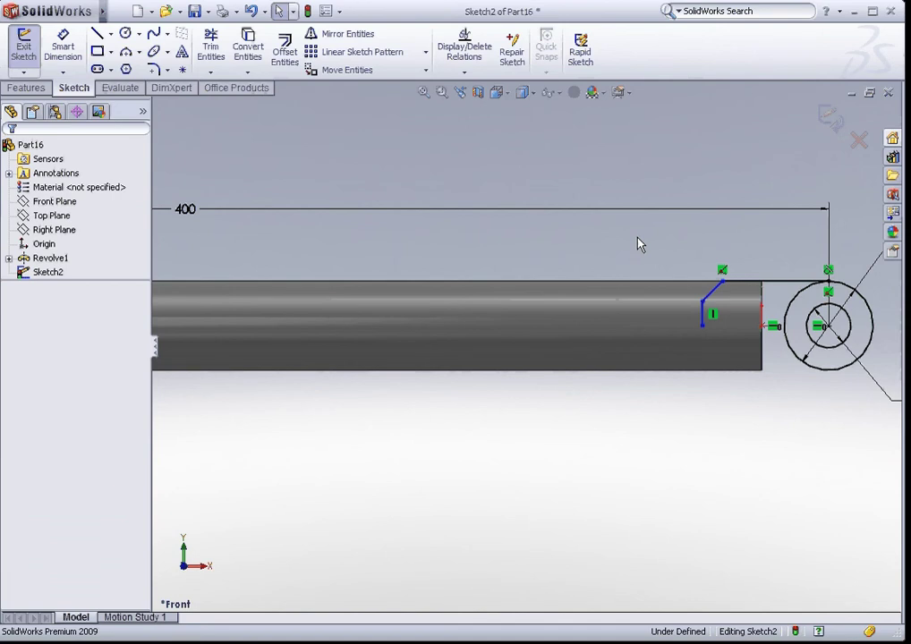
Step: Dimension the short vertical line inside the shaft with a length of 12.5 mm
key("d")
left_click(703, 315)
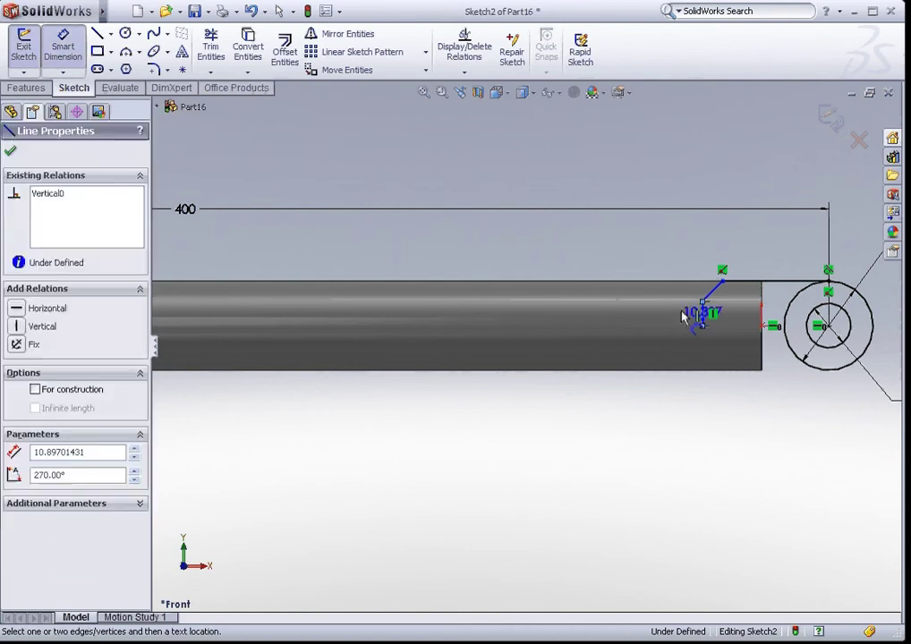
left_click(656, 319)
type("12.")
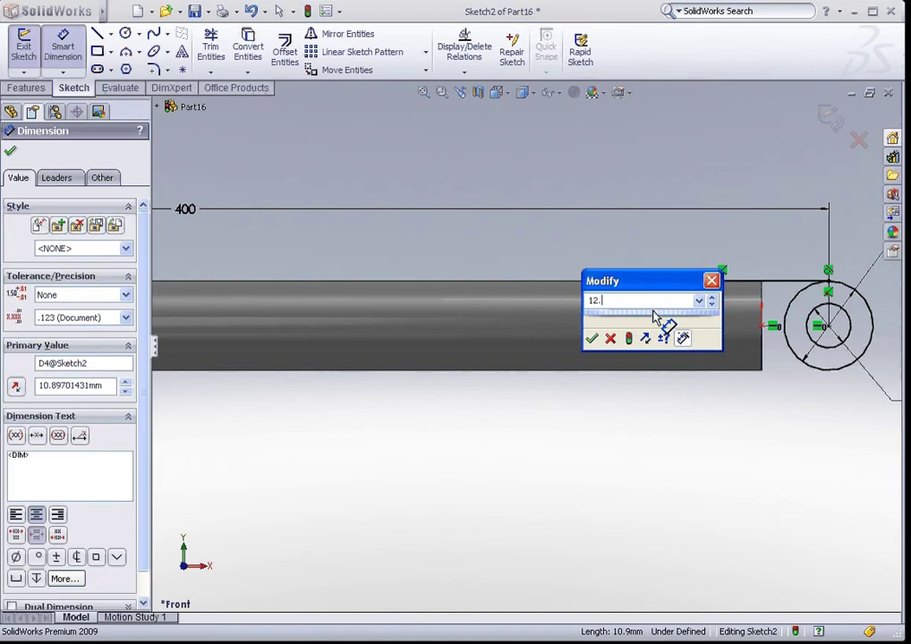
type("5")
key("Return")
key("Escape")
key("Escape")
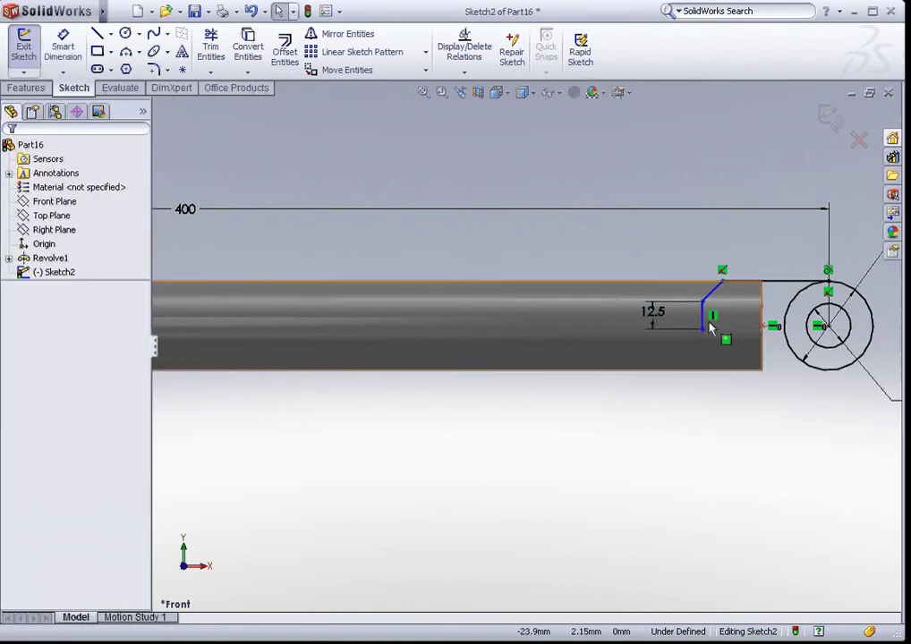
Step: Add a horizontal relation between the vertical line's lower endpoint and the origin
left_click(701, 330)
key("Escape")
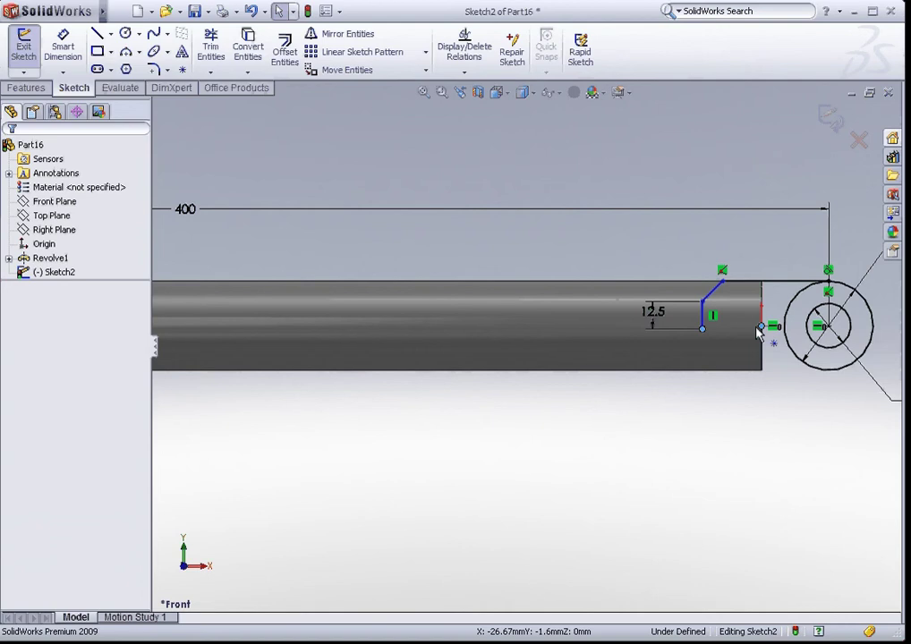
left_click(760, 327, "ctrl")
left_click(20, 400)
left_click(538, 465)
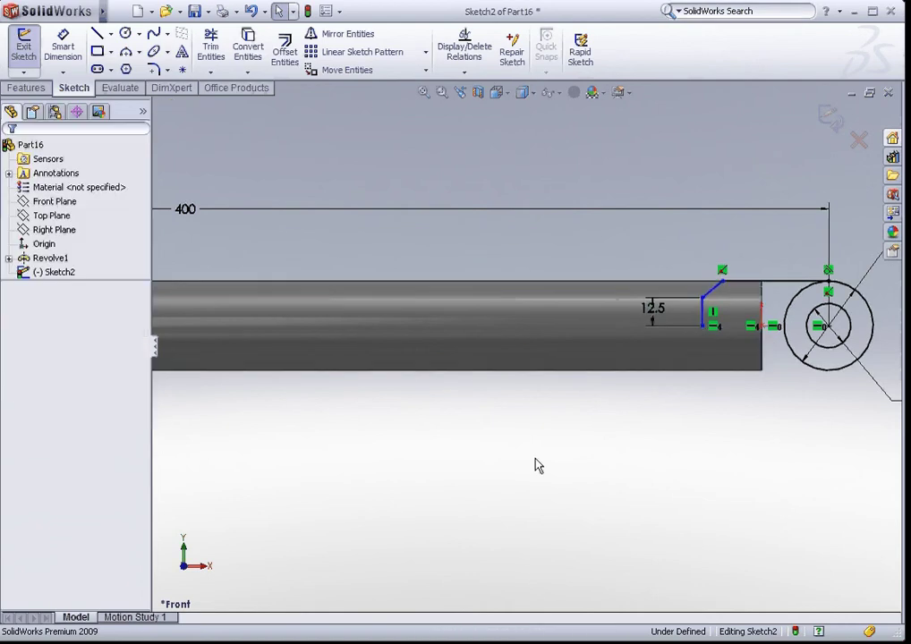
Step: Draw a horizontal centerline from the origin to the vertical line's lower endpoint
left_click(110, 36)
left_click(114, 66)
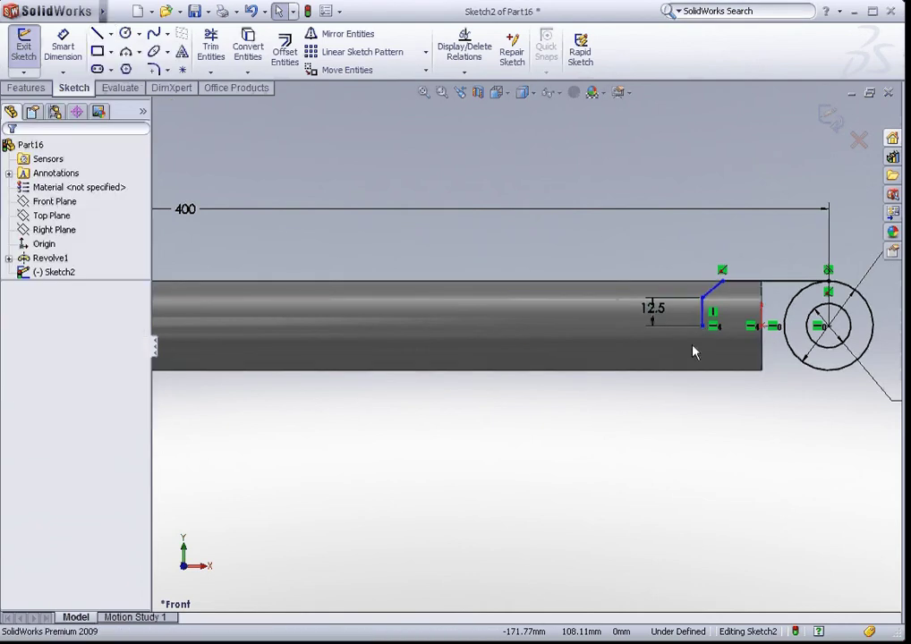
scroll(694, 351, "down", 3)
left_click(759, 326)
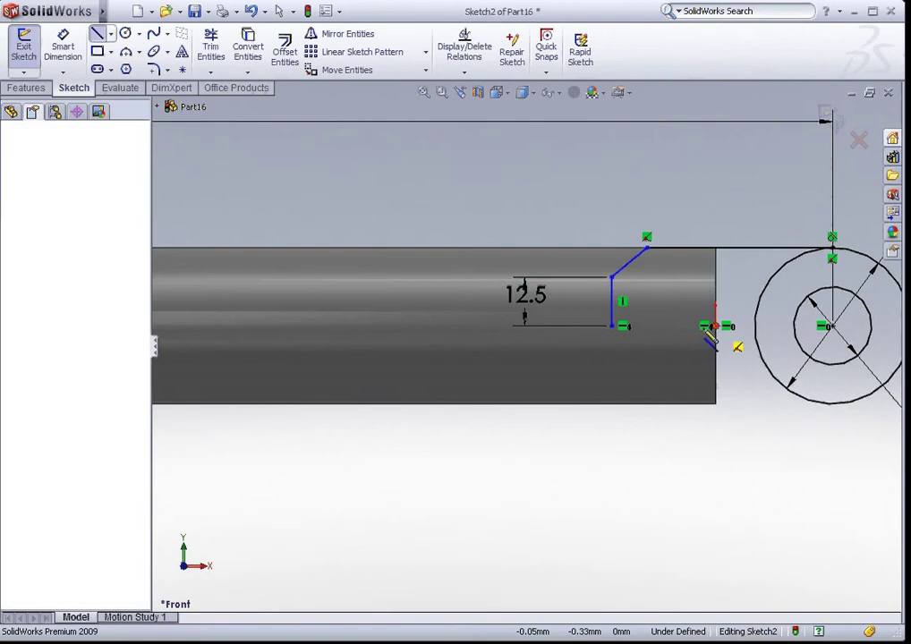
left_click(612, 326)
key("Escape")
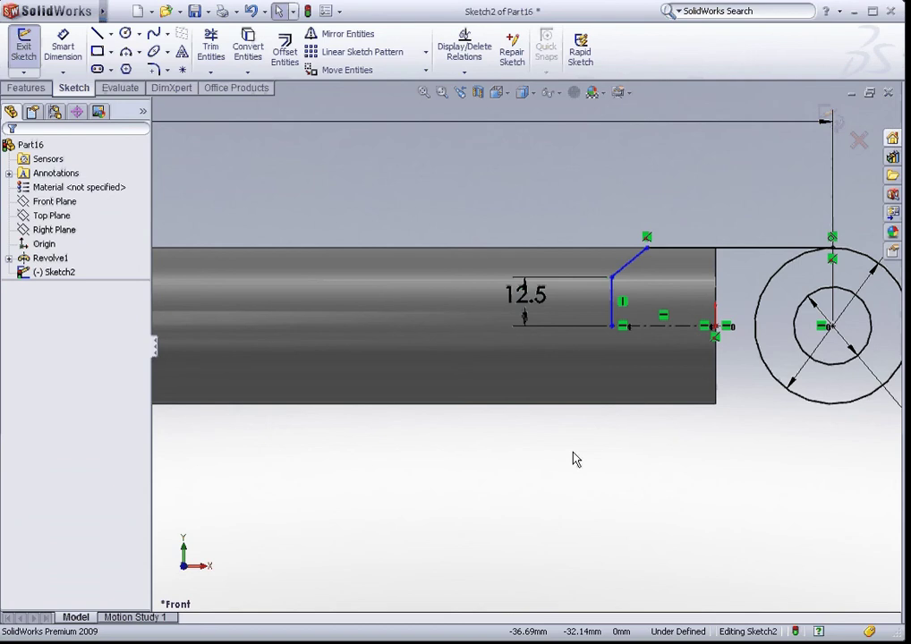
Step: Dimension the horizontal distance from the flange's inner face to the short vertical line as 340 mm
key("z")
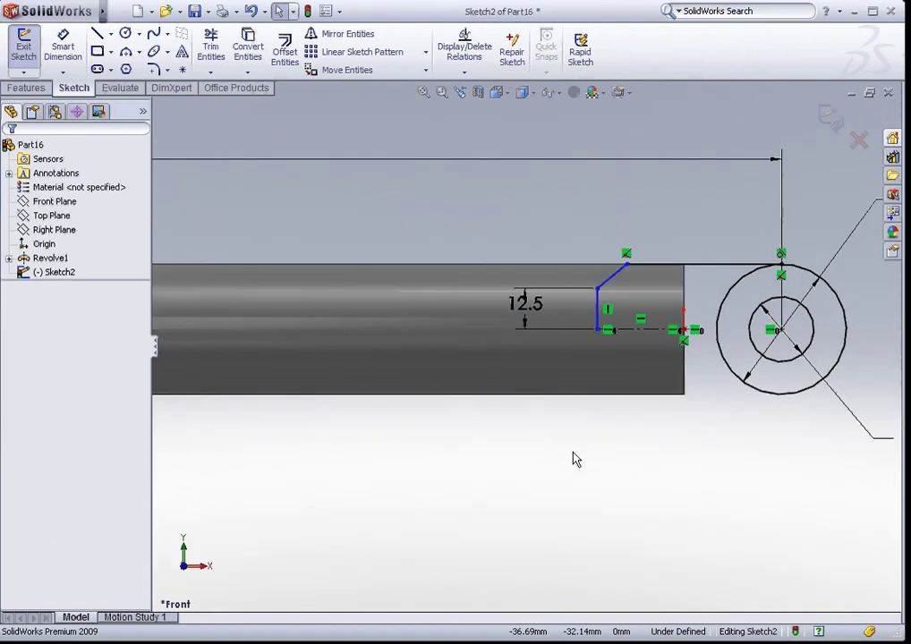
key("d")
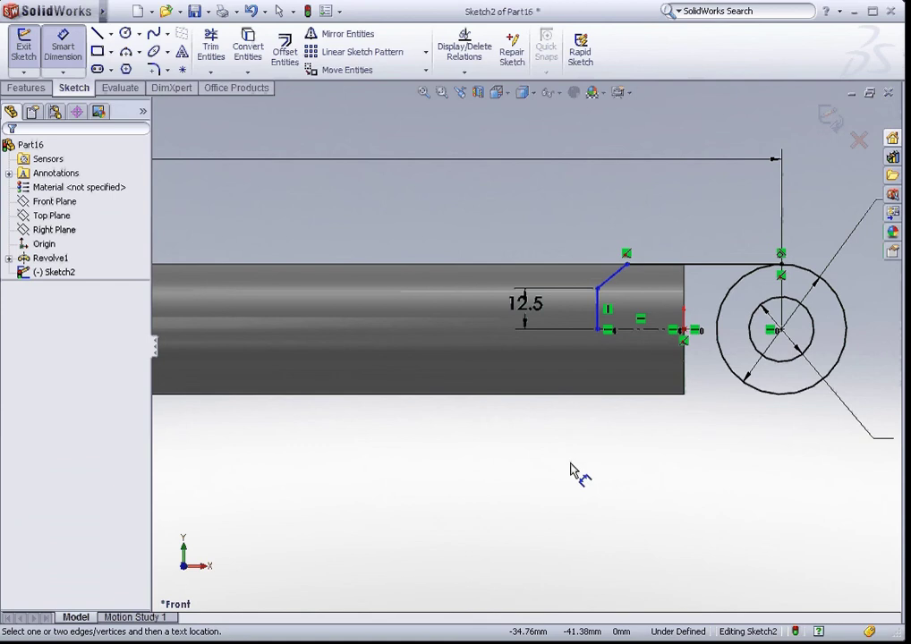
left_click(595, 309)
key("f")
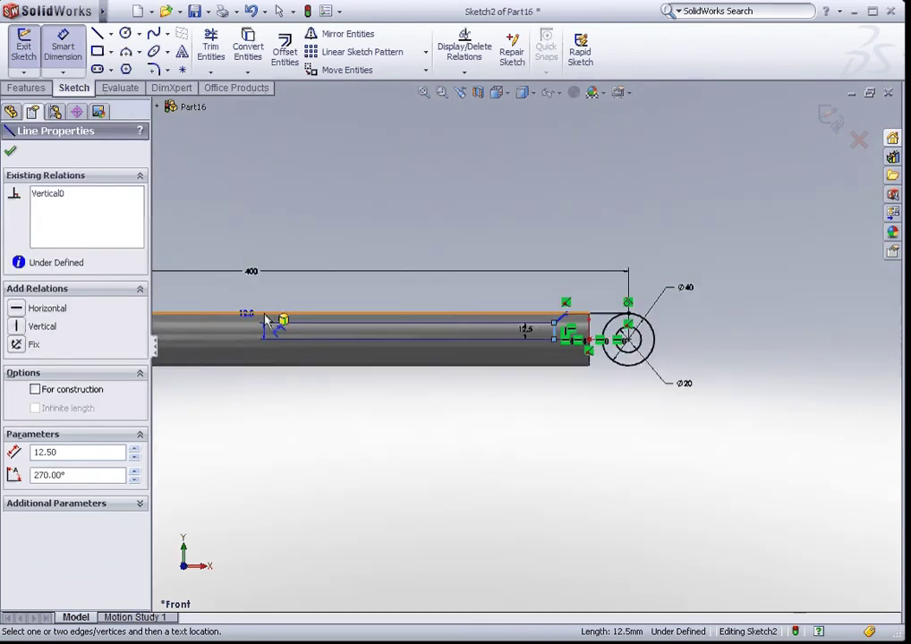
left_click(263, 347)
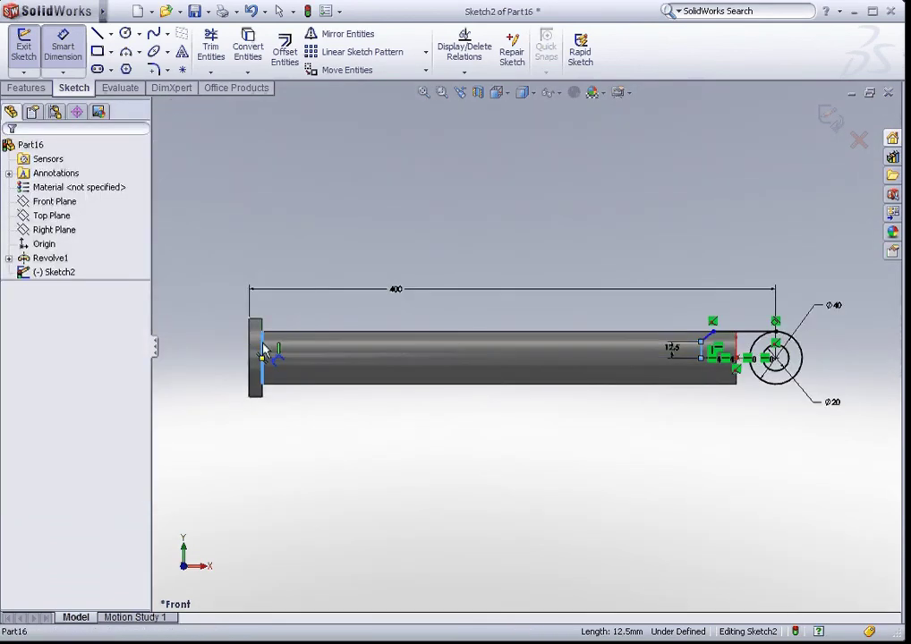
left_click(461, 315)
left_click(463, 320)
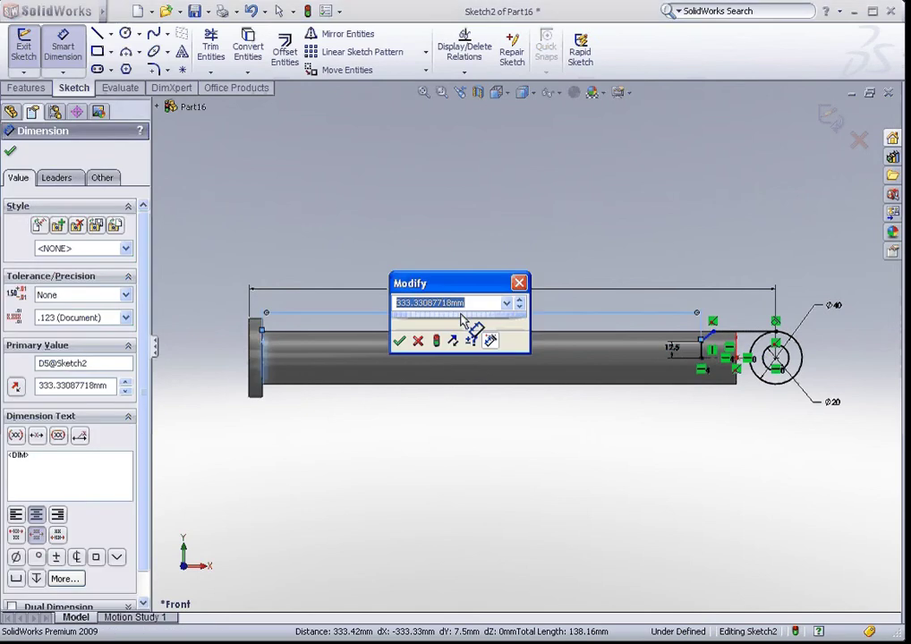
type("340")
key("Return")
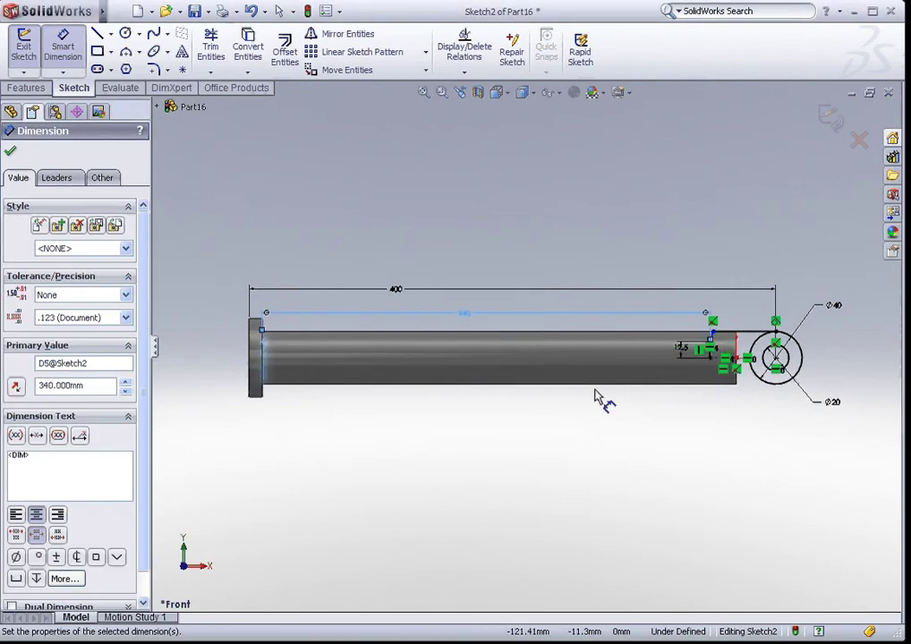
key("Escape")
Step: Move the diagonal line's upper endpoint toward the eye and dimension it 30 mm horizontally from the circles' center
scroll(716, 367, "down", 6)
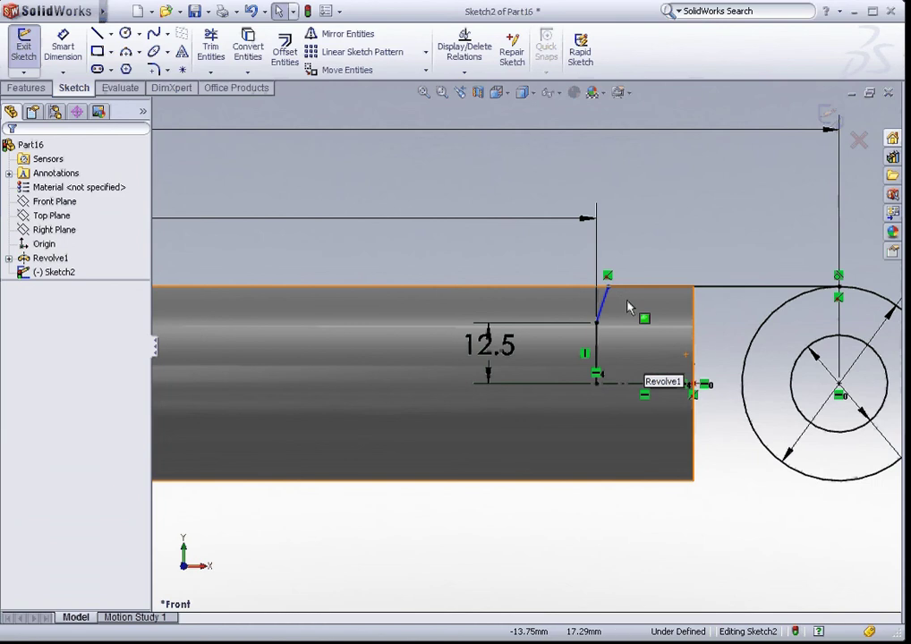
left_click_drag(609, 288, 639, 286)
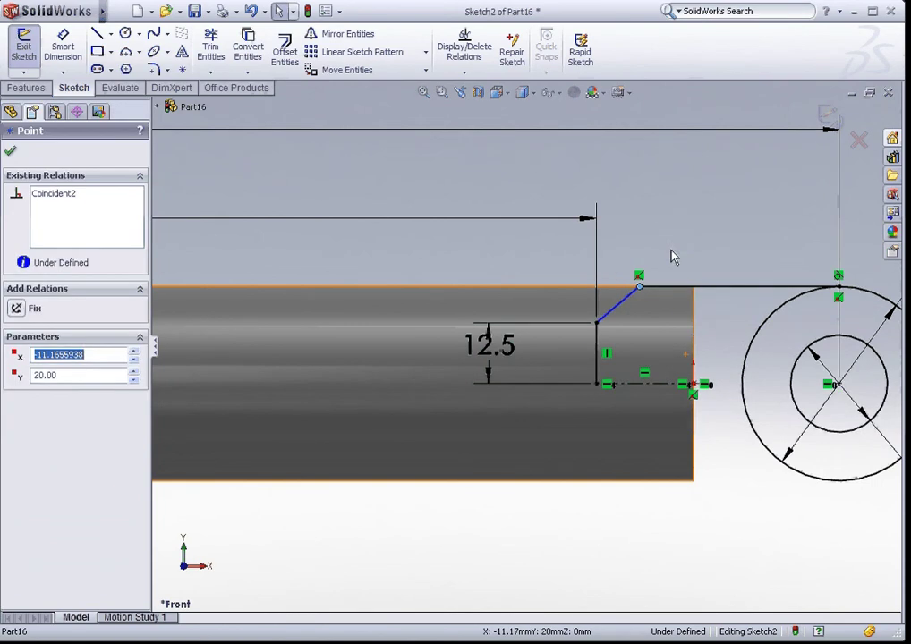
key("Escape")
key("d")
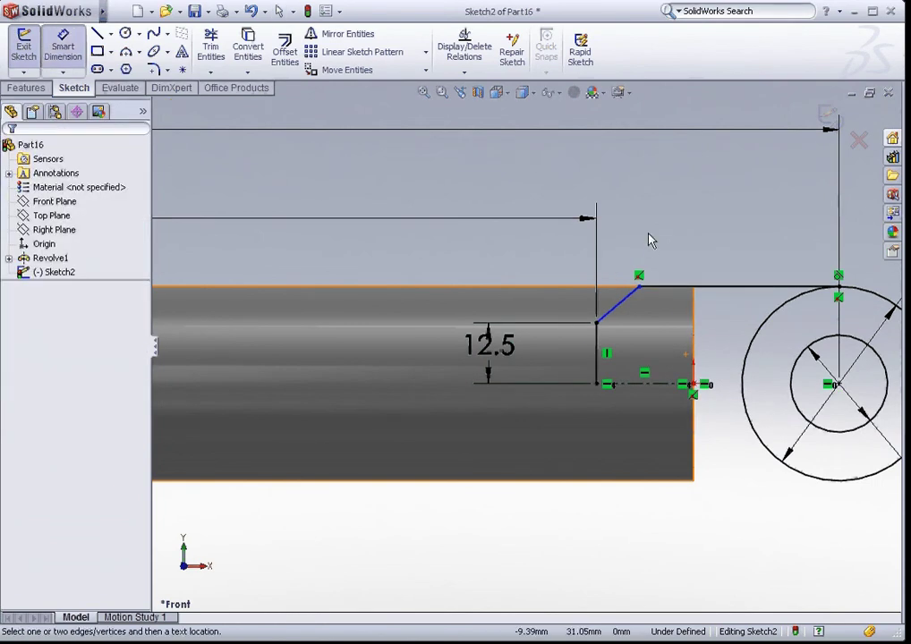
left_click(639, 286)
left_click(824, 342)
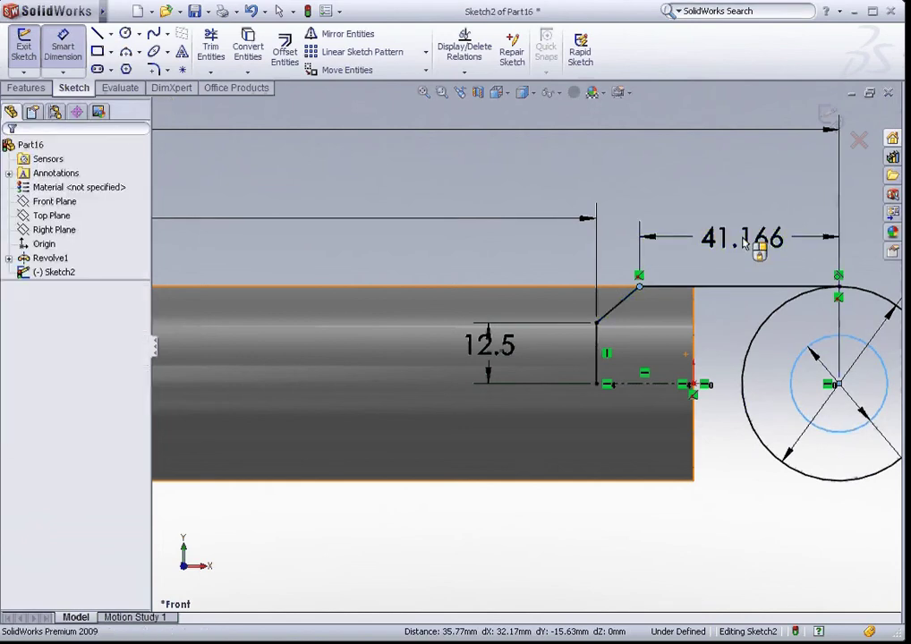
left_click(743, 244)
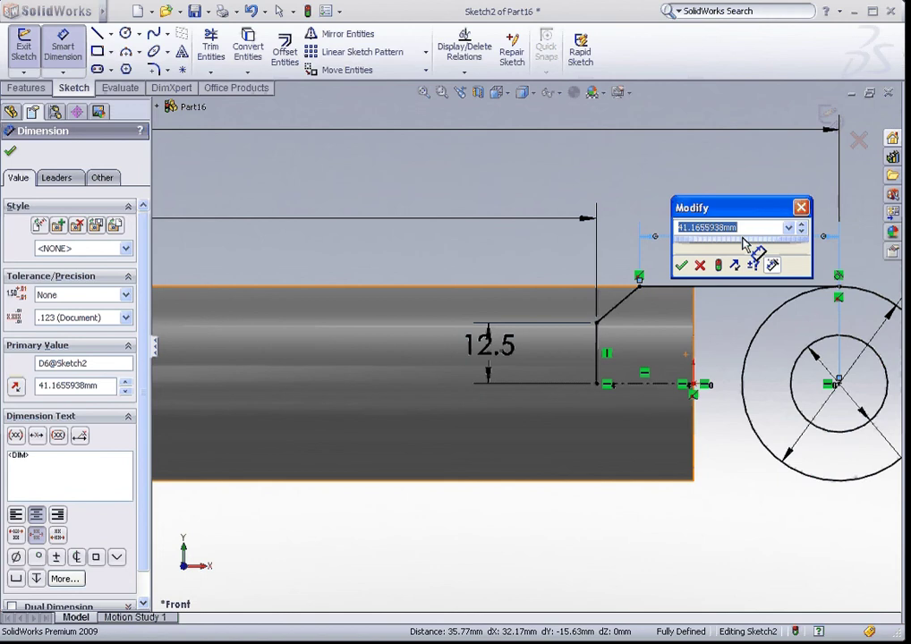
type("3")
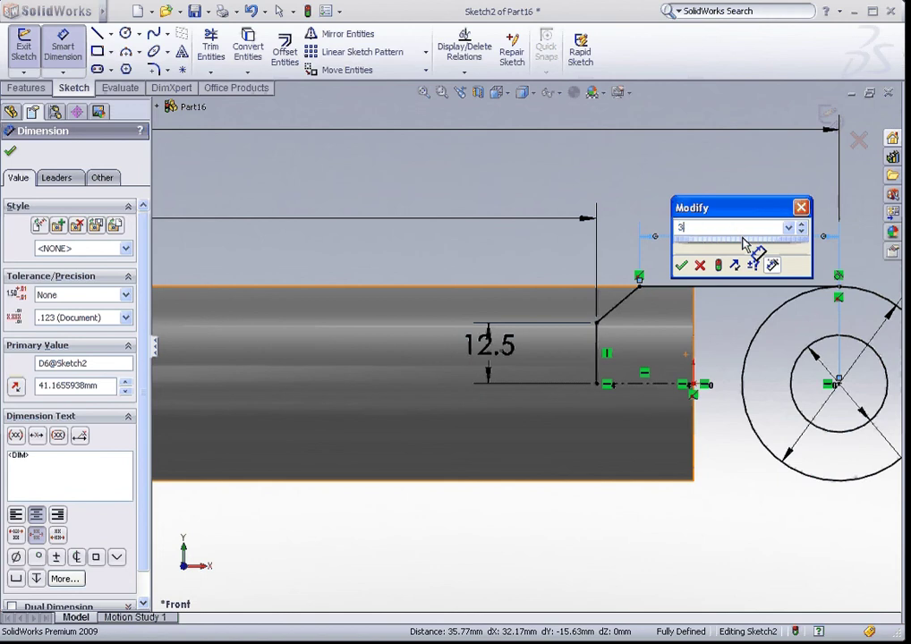
type("0")
key("Return")
left_click(643, 224)
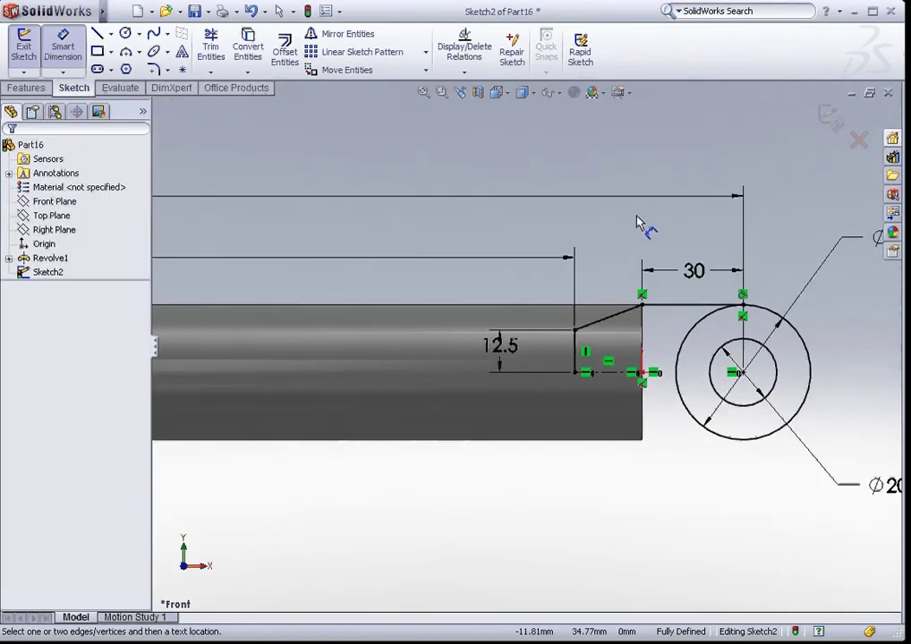
scroll(637, 222, "up", 1)
scroll(618, 439, "down", 1)
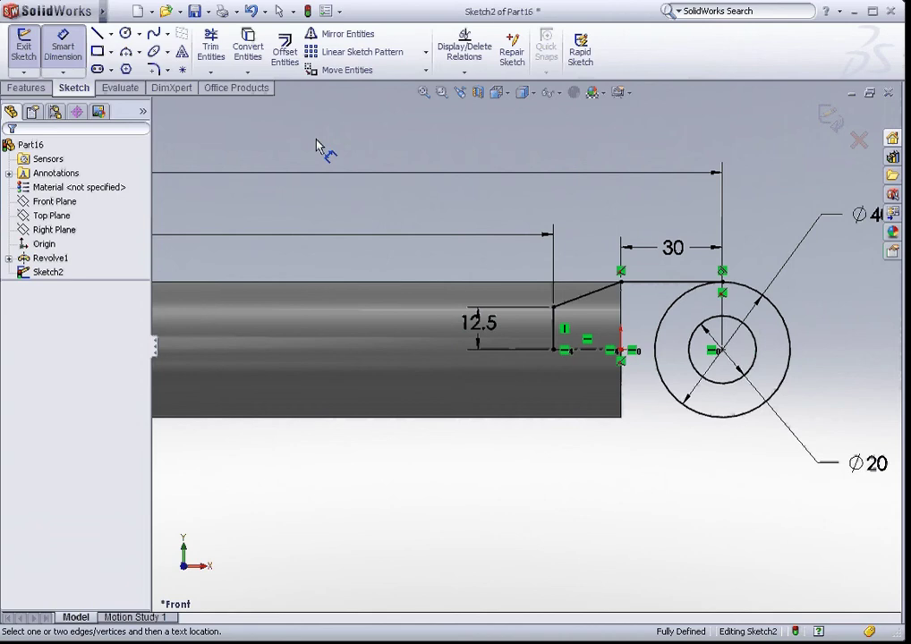
Step: Mirror the vertical, diagonal and horizontal profile lines about the centerline, and trim away the outer circle's arc facing the shaft
left_click(315, 36)
left_click(554, 330)
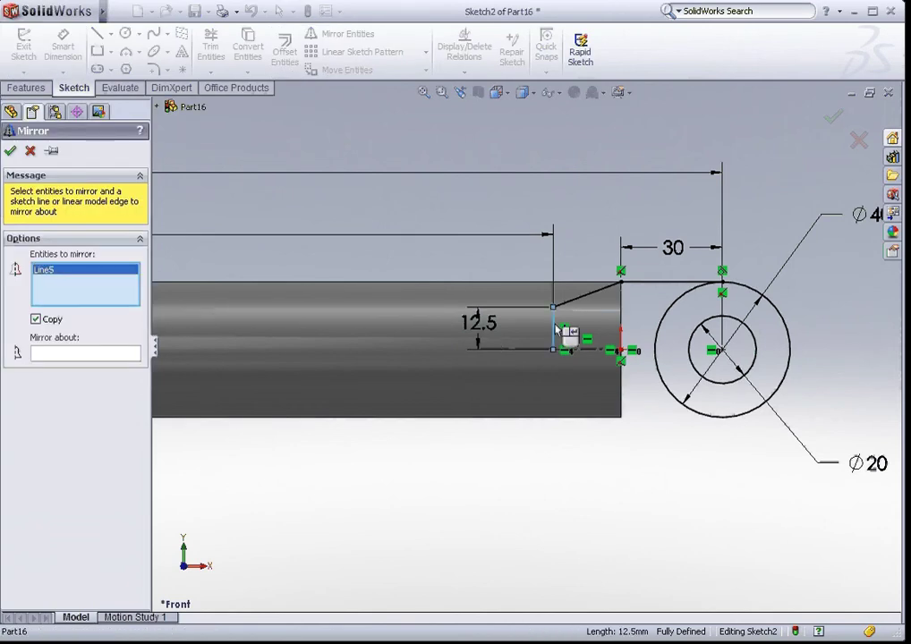
left_click(588, 296)
left_click(652, 284)
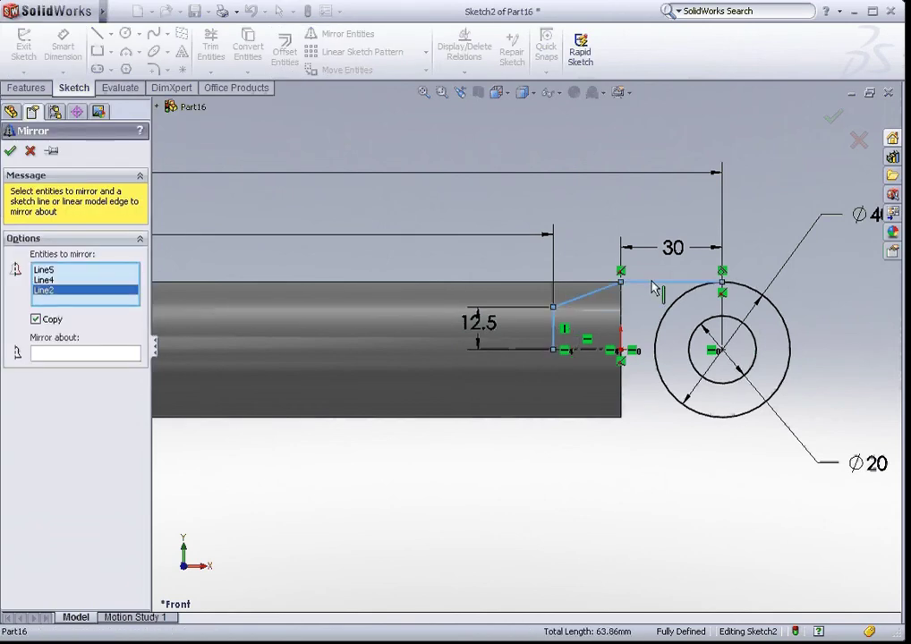
left_click(71, 353)
left_click(578, 352)
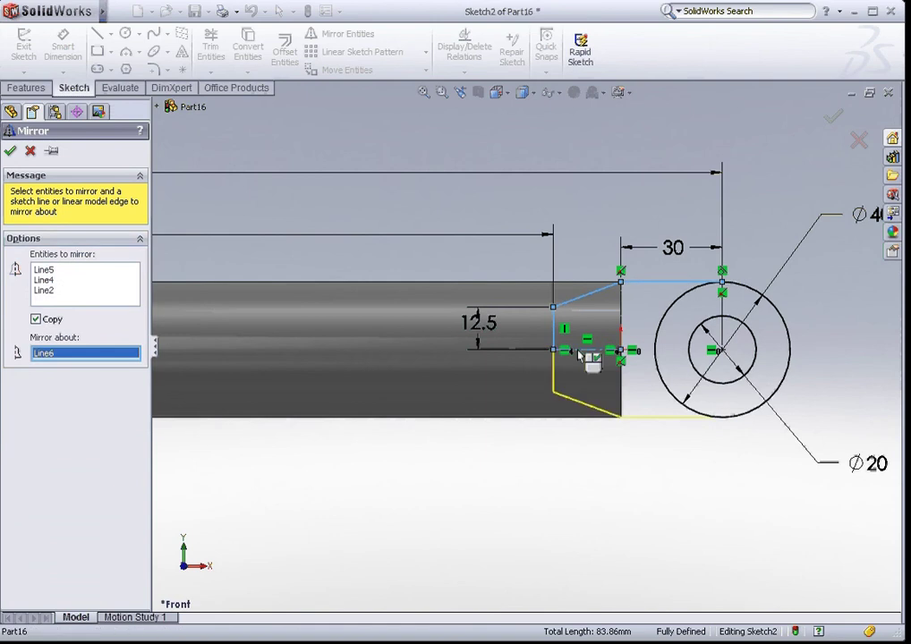
key("Return")
left_click(213, 49)
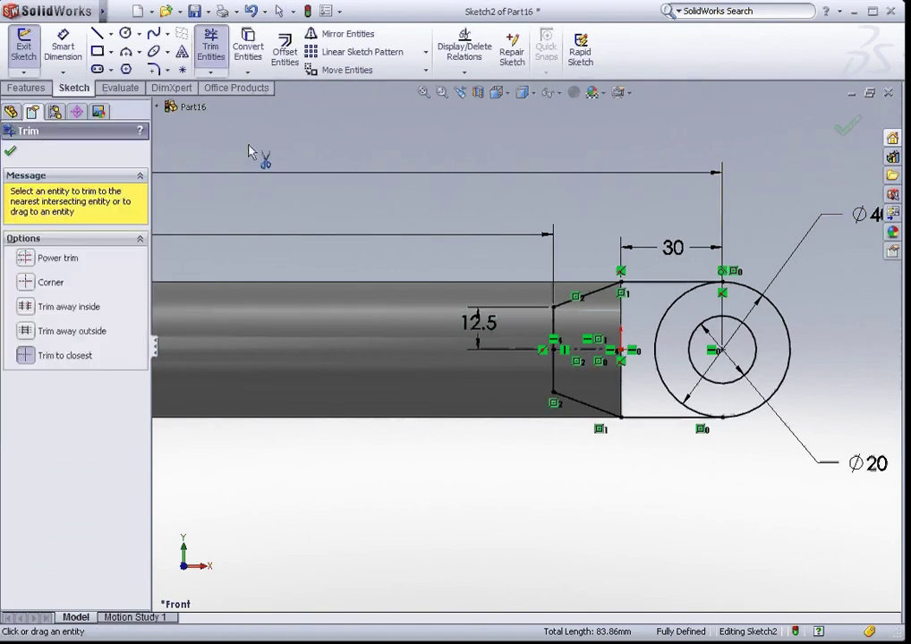
left_click(682, 313)
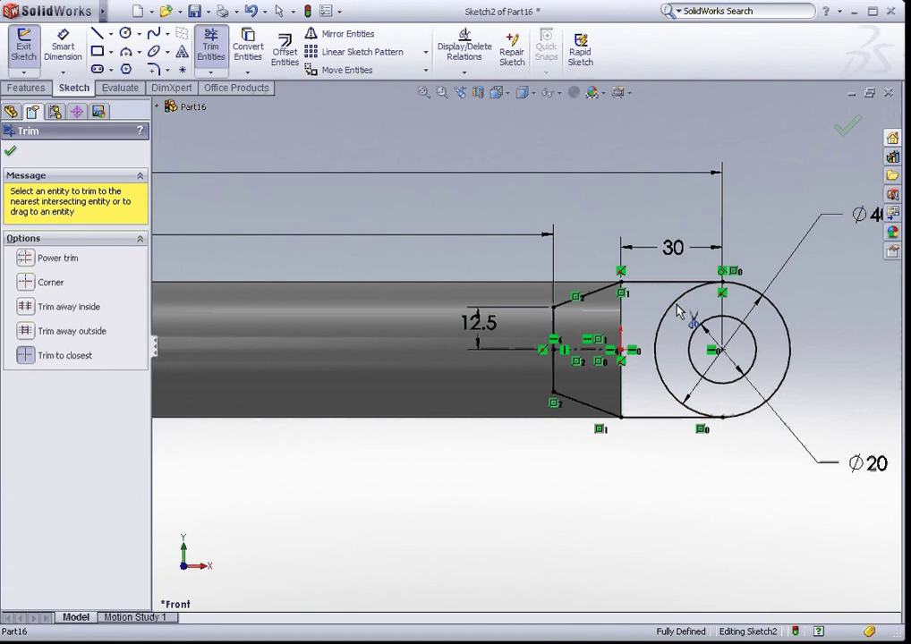
Step: Extrude the eye-end profile as a boss with a Mid Plane depth of 60 mm, merged with the shaft
scroll(664, 331, "up", 3)
mouse_move(591, 286)
middle_mouse_down()
mouse_move(532, 236)
mouse_move(474, 248)
mouse_move(459, 303)
middle_mouse_up()
left_click(28, 88)
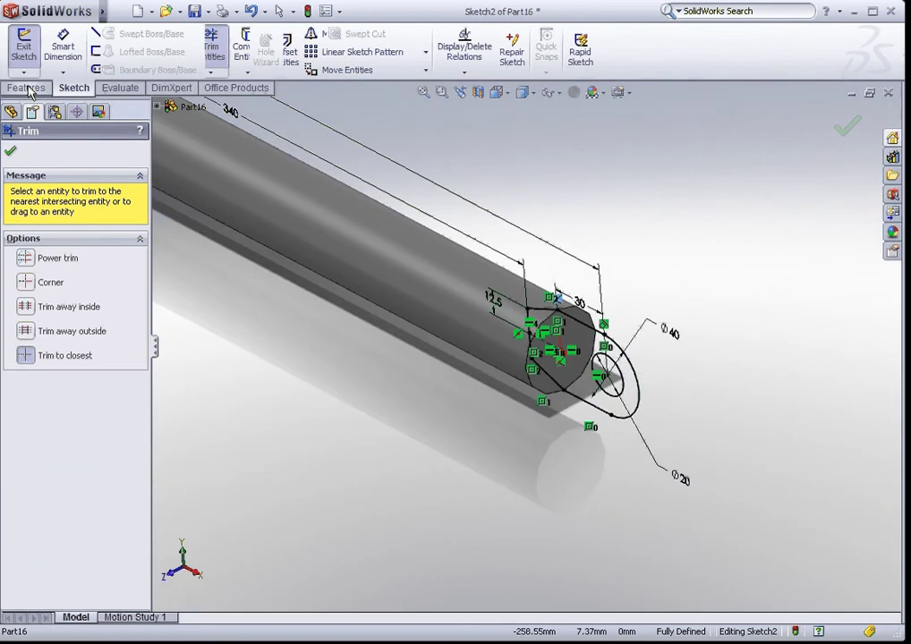
left_click(31, 49)
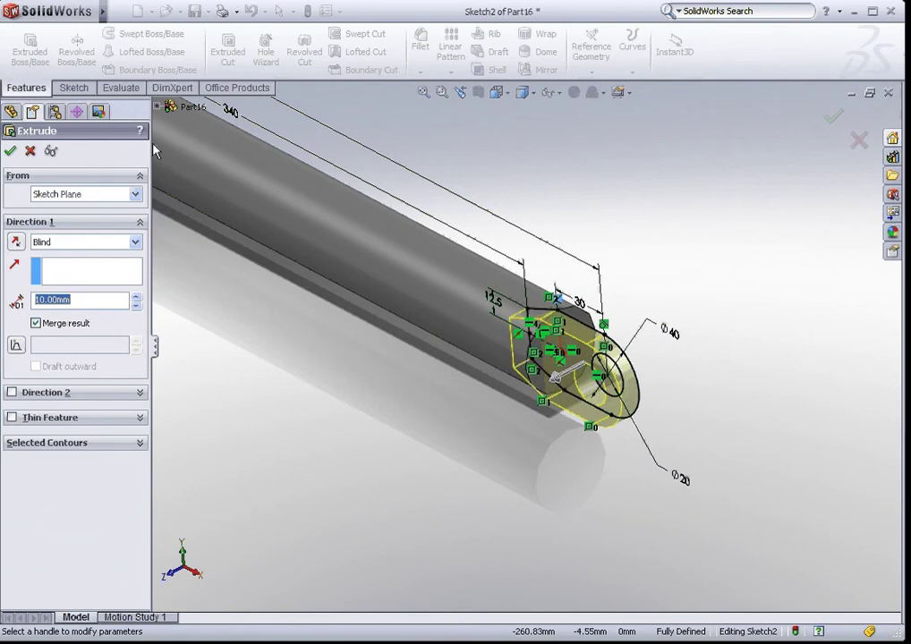
left_click(101, 242)
left_click(108, 318)
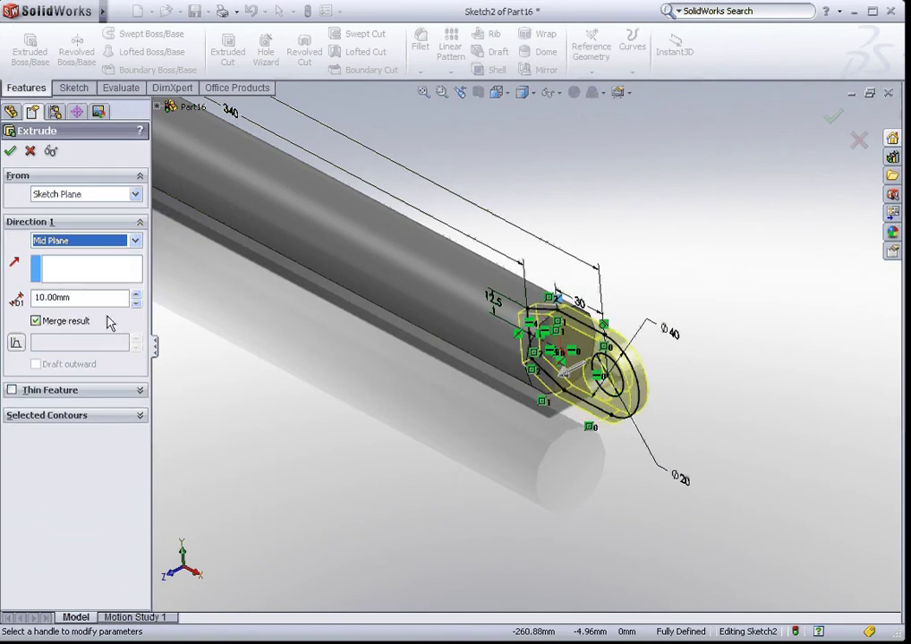
left_click_drag(98, 298, 20, 297)
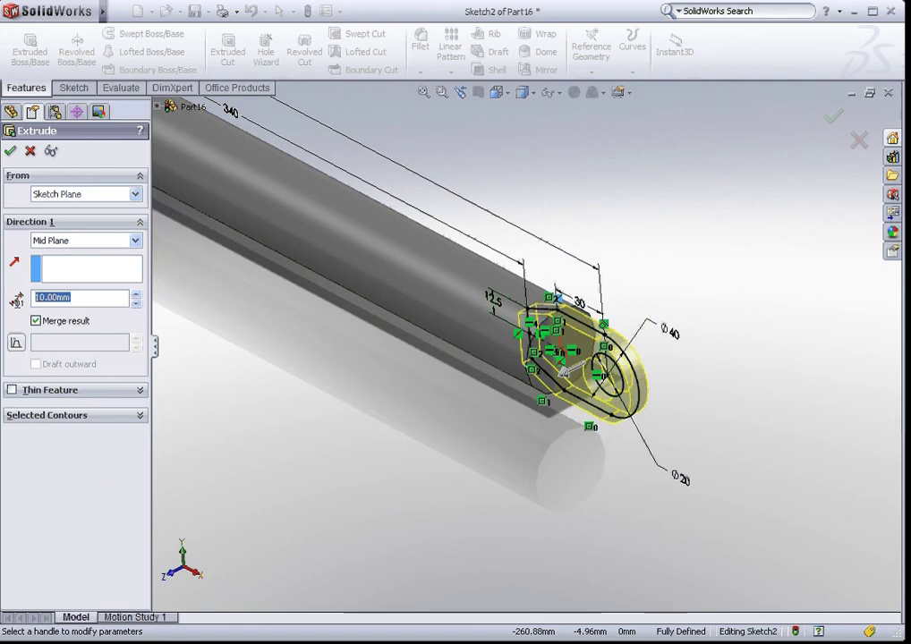
type("30")
key("Return")
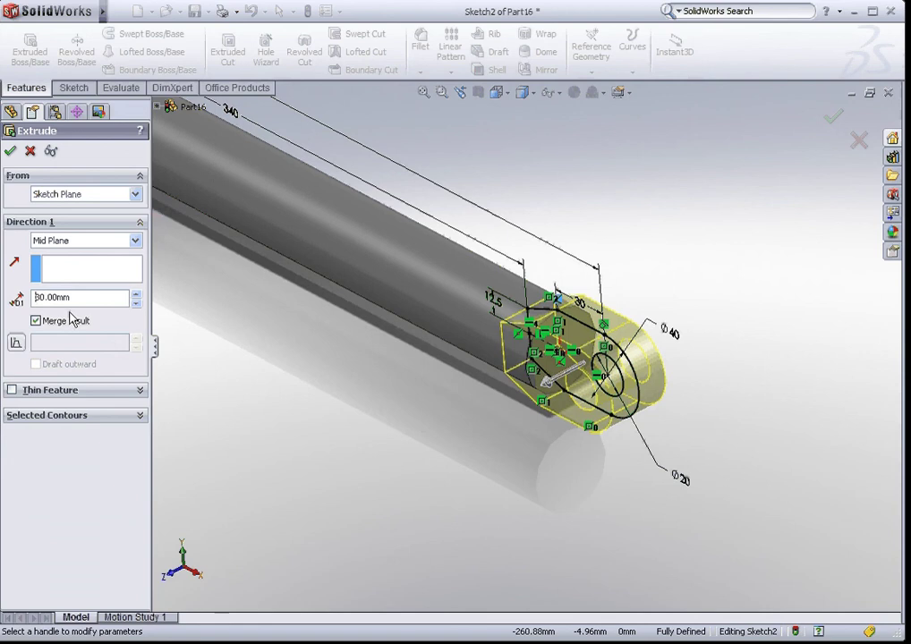
left_click_drag(72, 298, 4, 296)
type("60")
key("Return")
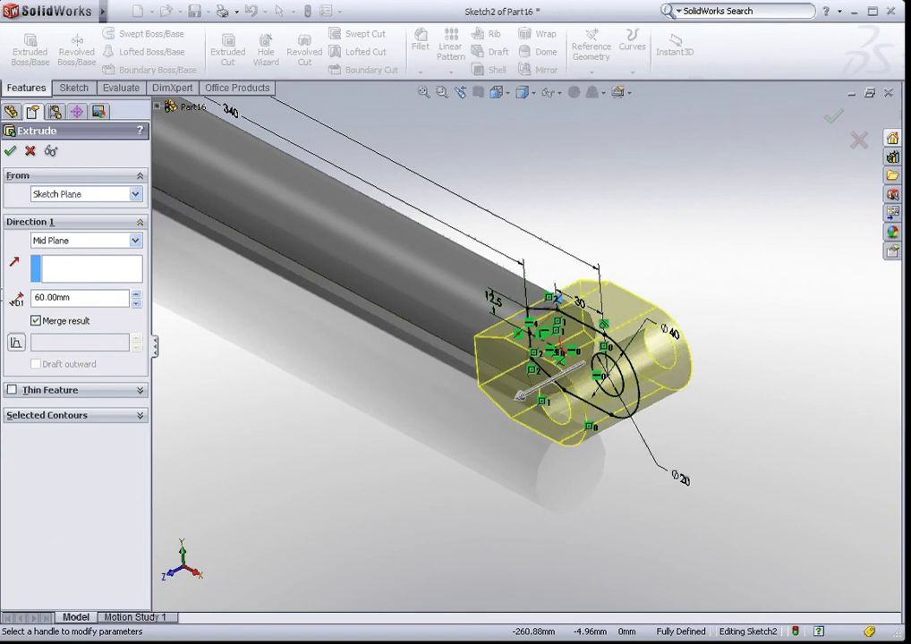
left_click(10, 154)
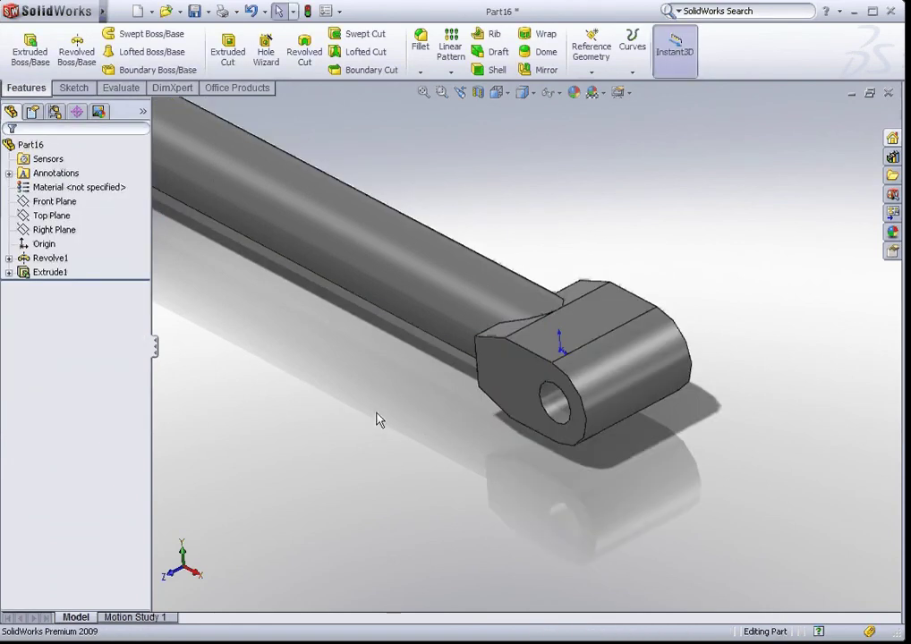
Step: Start a Top Plane sketch and draw a rectangle about 24 mm high from the eye's edge at the origin to beyond its rounded end
left_click(51, 216)
key("s")
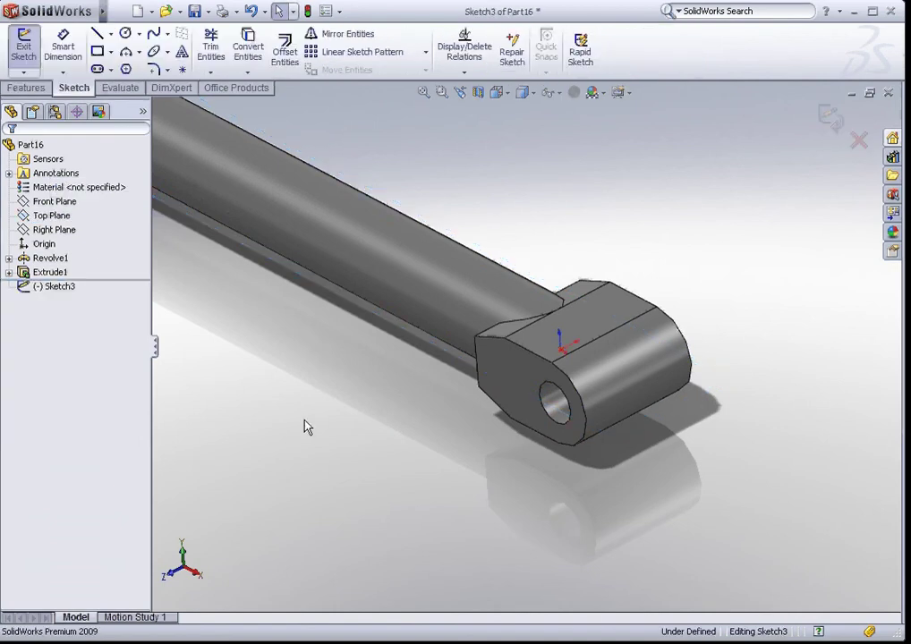
key("ctrl+8")
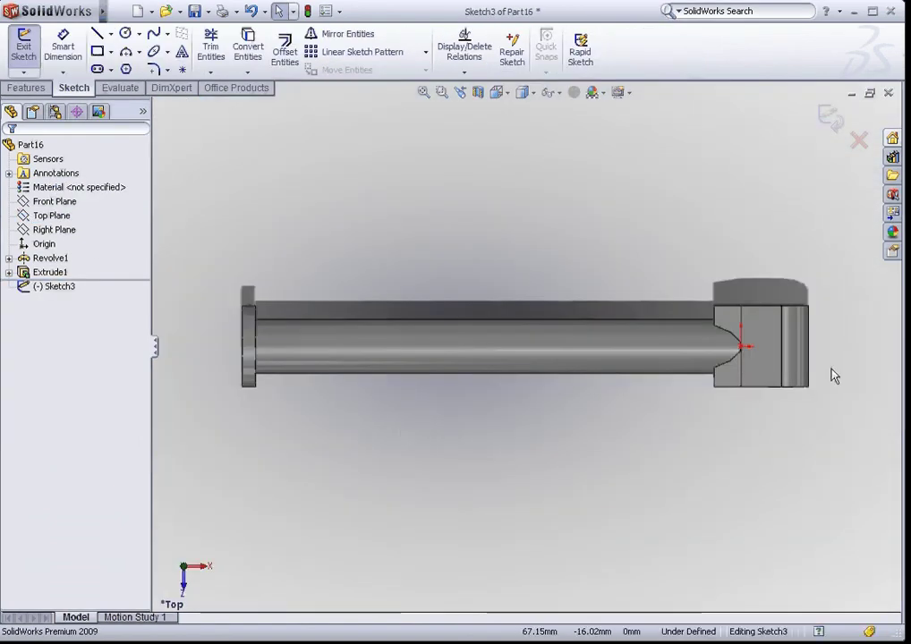
scroll(829, 374, "down", 4)
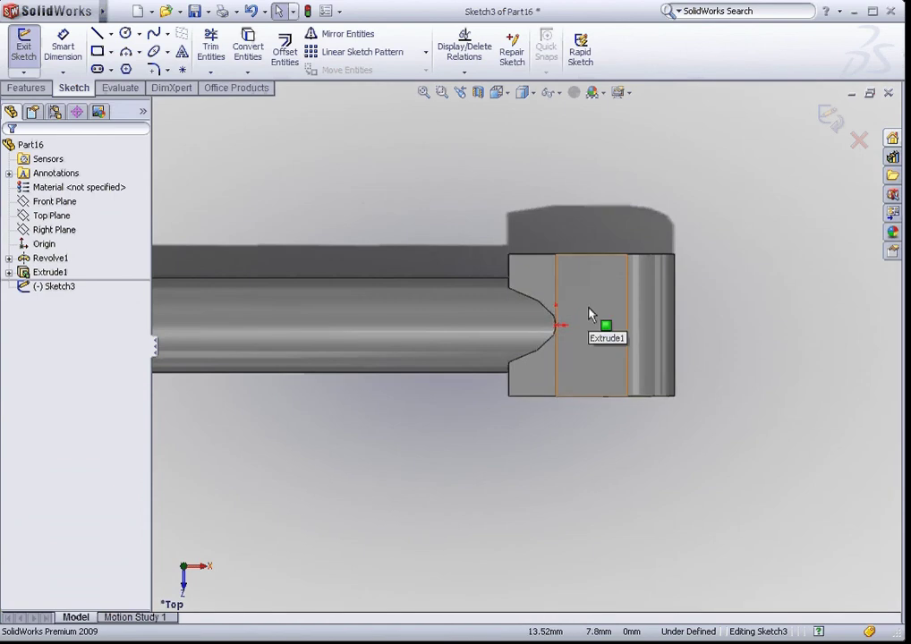
left_click(96, 52)
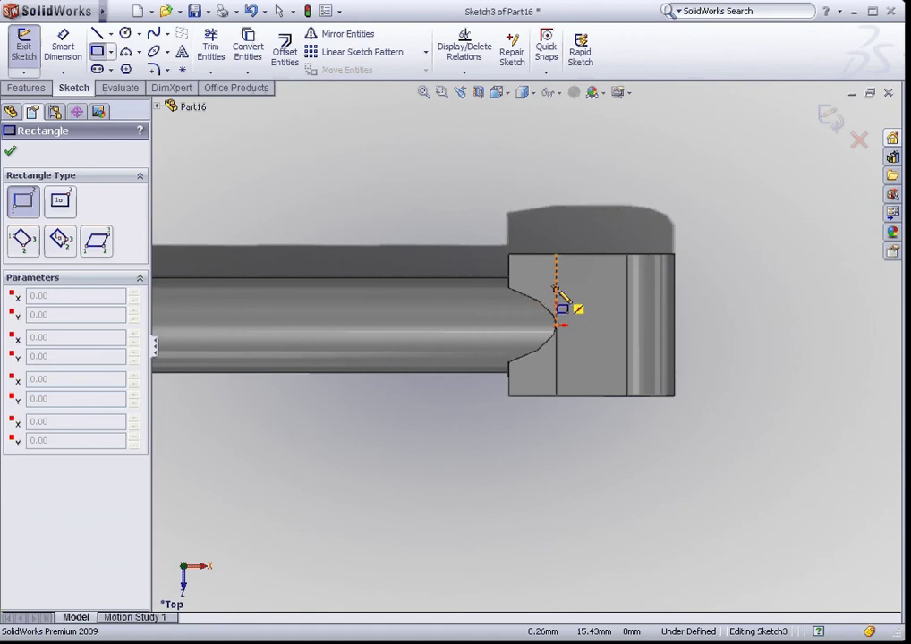
left_click(556, 324)
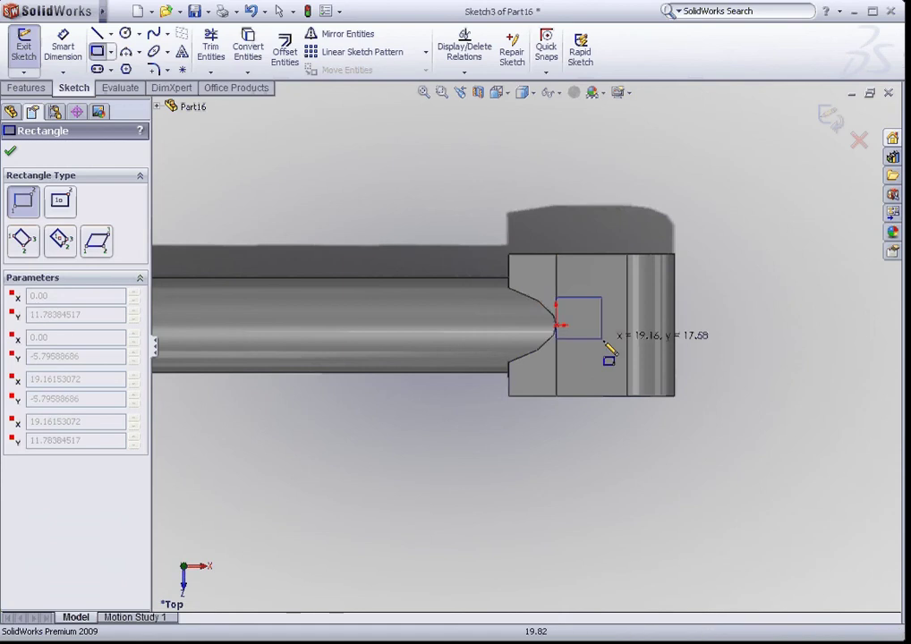
left_click(700, 354)
key("Escape")
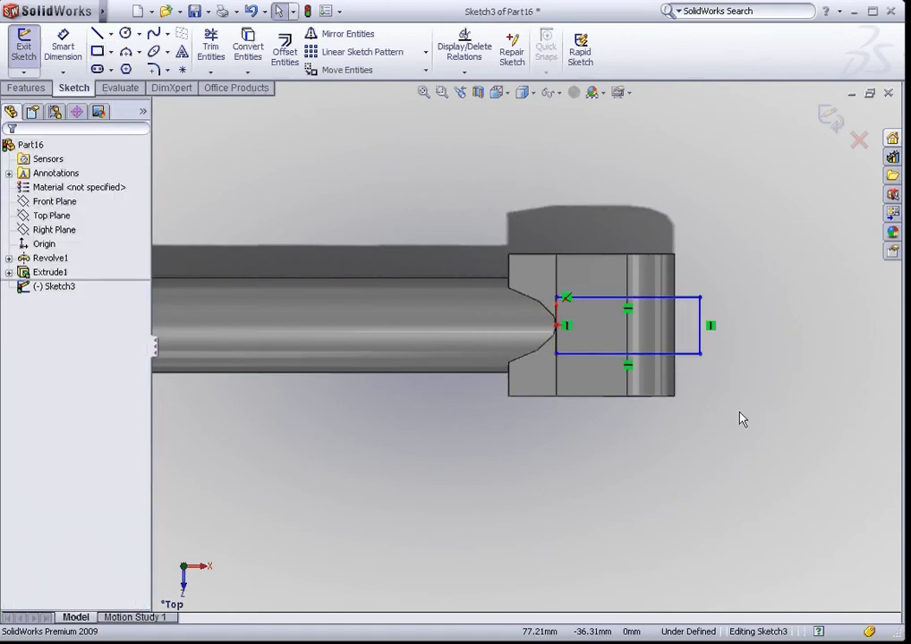
Step: Add a midpoint relation between the rectangle's shaft-side vertical line and the origin
left_click(560, 330)
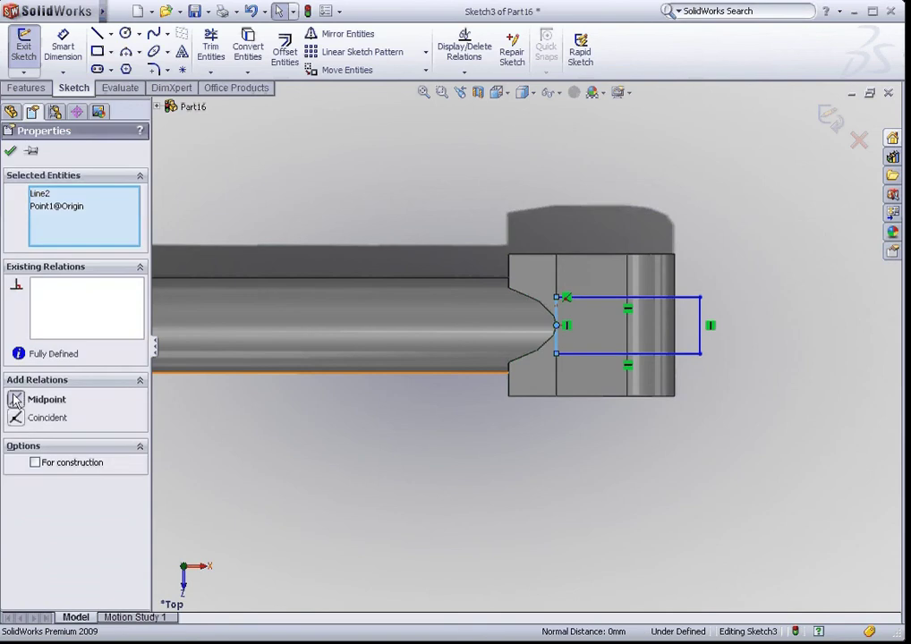
left_click(430, 442)
Step: Dimension the rectangle's outer vertical line and set the slot height to 20 mm
key("d")
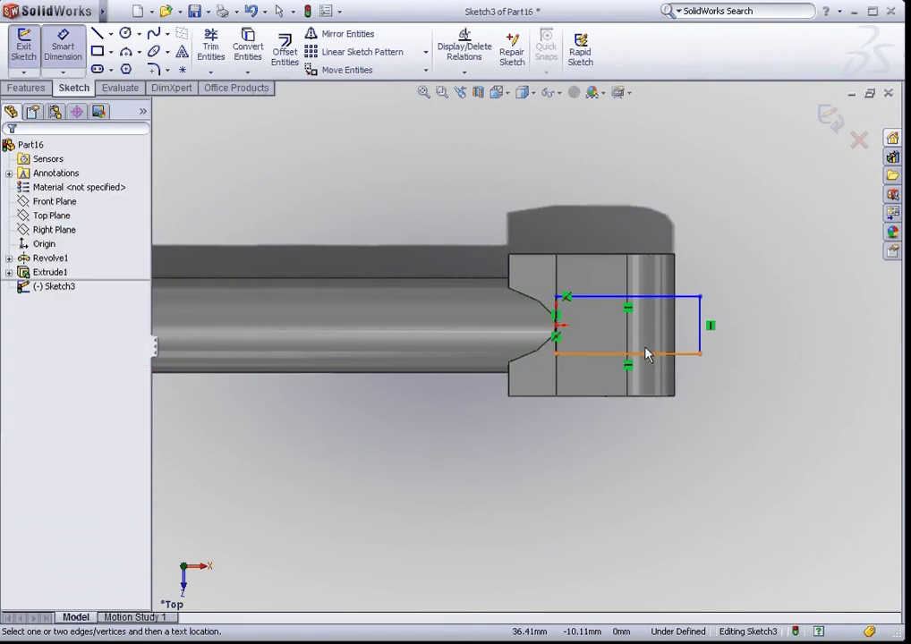
left_click(701, 330)
left_click(752, 336)
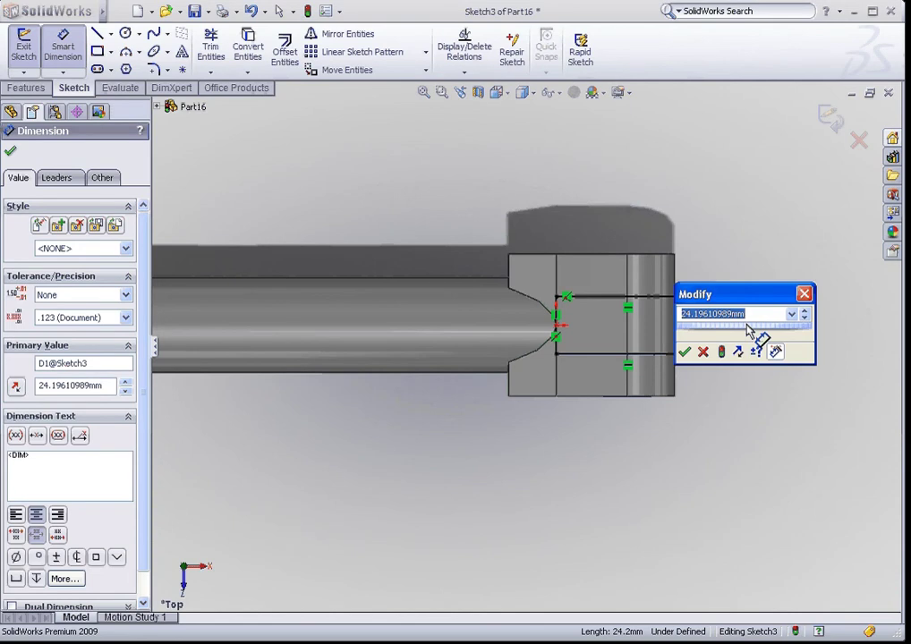
type("20")
key("Return")
left_click(736, 436)
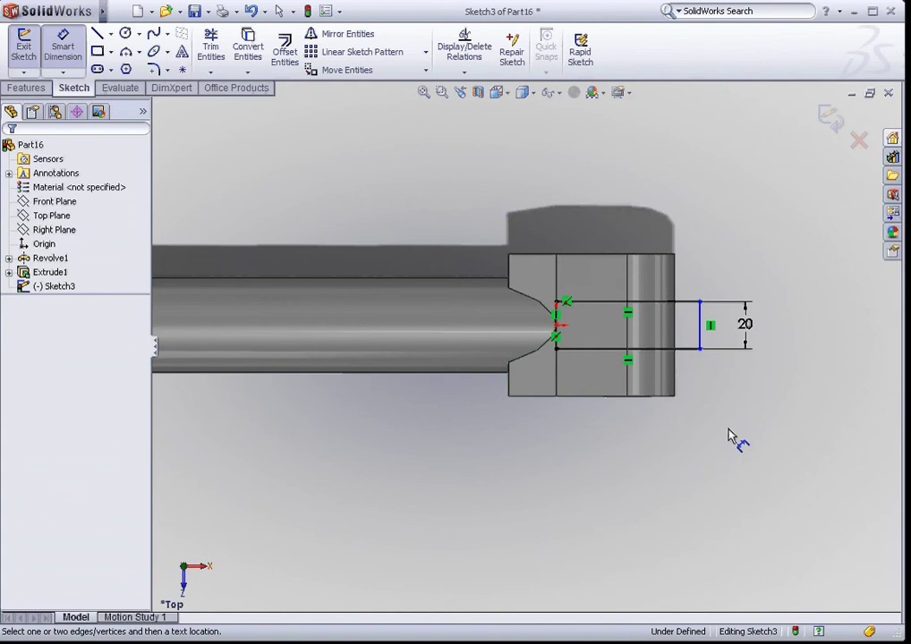
scroll(577, 348, "down", 2)
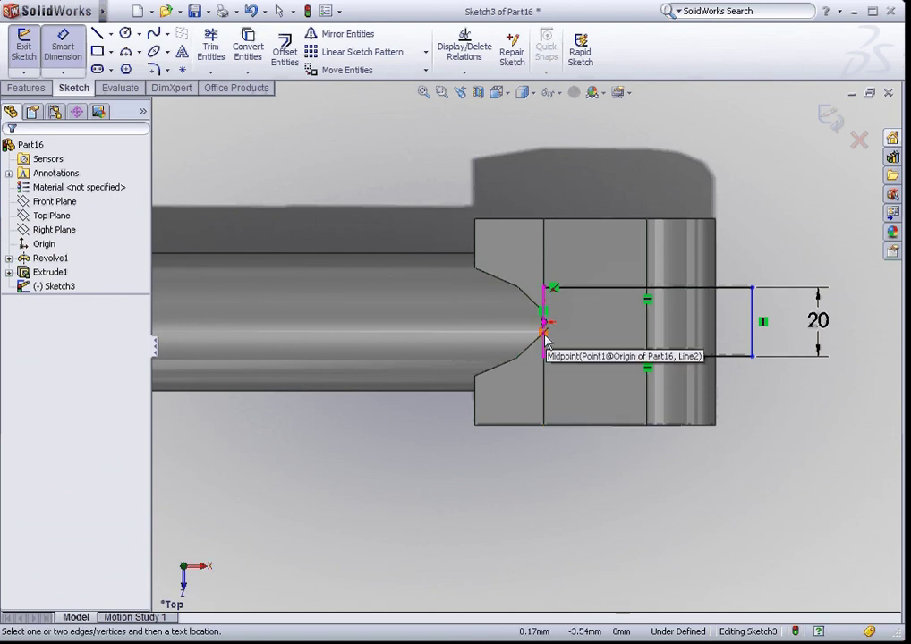
Step: Delete the midpoint relation between the rectangle's shaft-side vertical line and the origin
key("Escape")
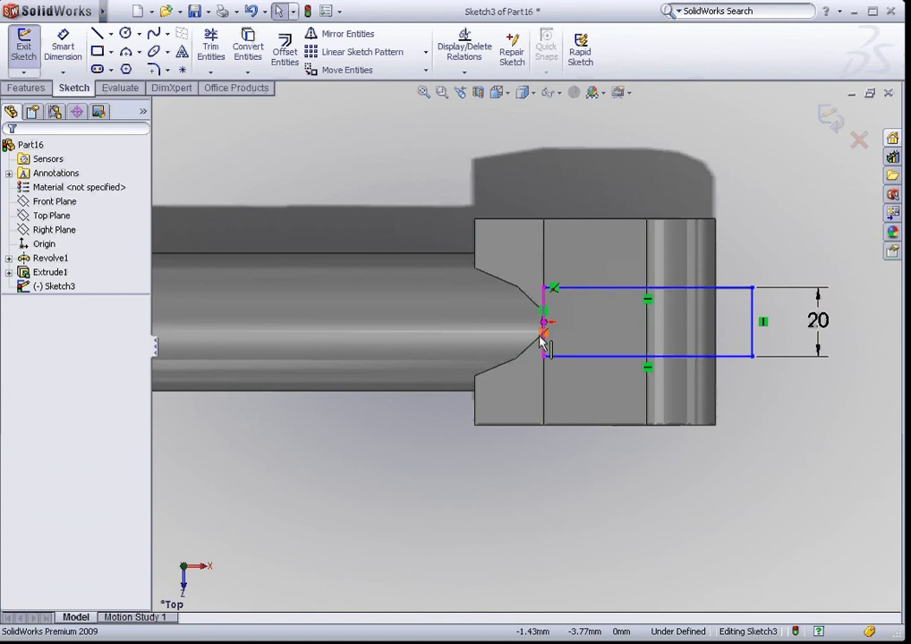
left_click_drag(546, 348, 545, 332)
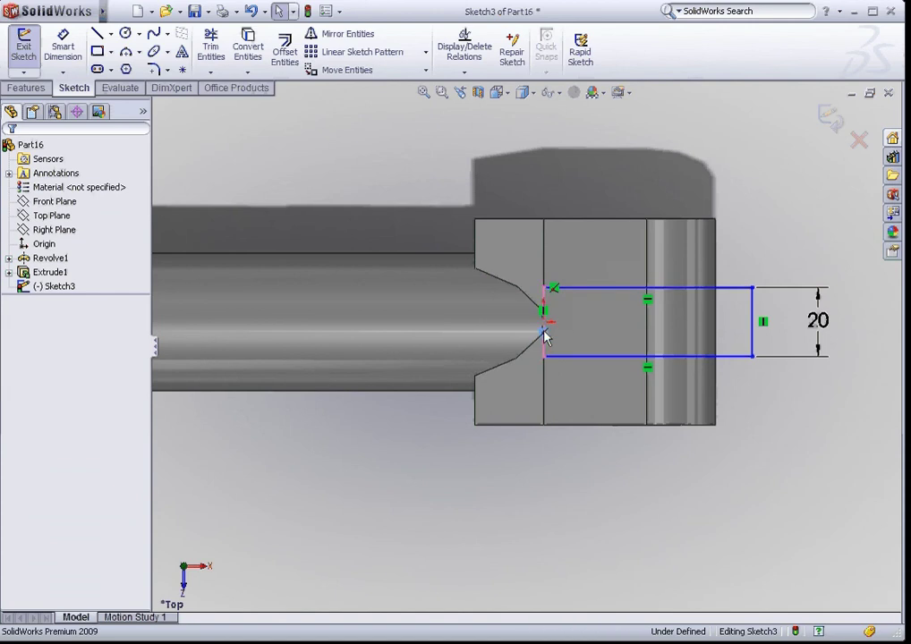
left_click(545, 337)
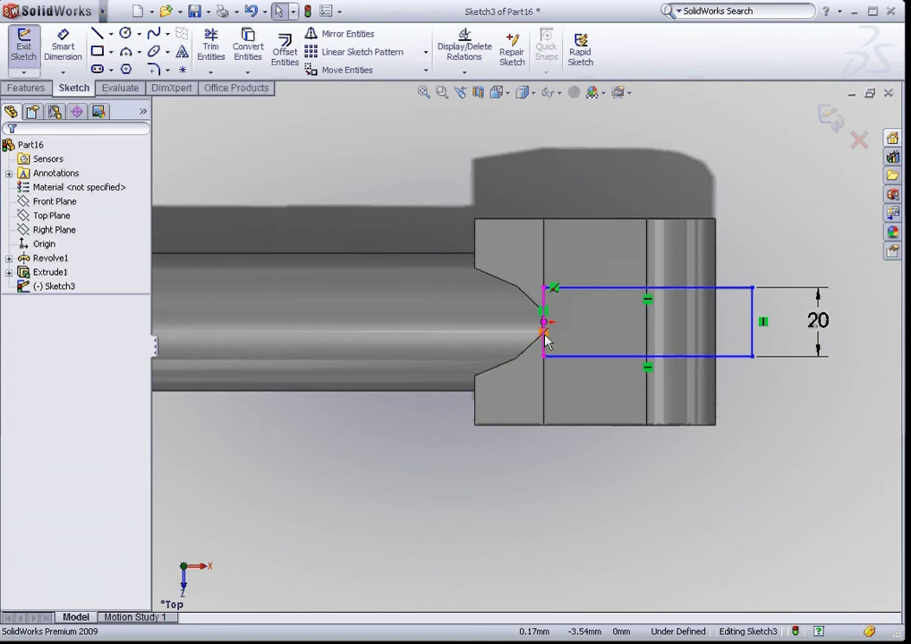
mouse_move(546, 337)
left_mouse_down()
mouse_move(577, 341)
mouse_move(544, 336)
left_mouse_up()
left_click(542, 336)
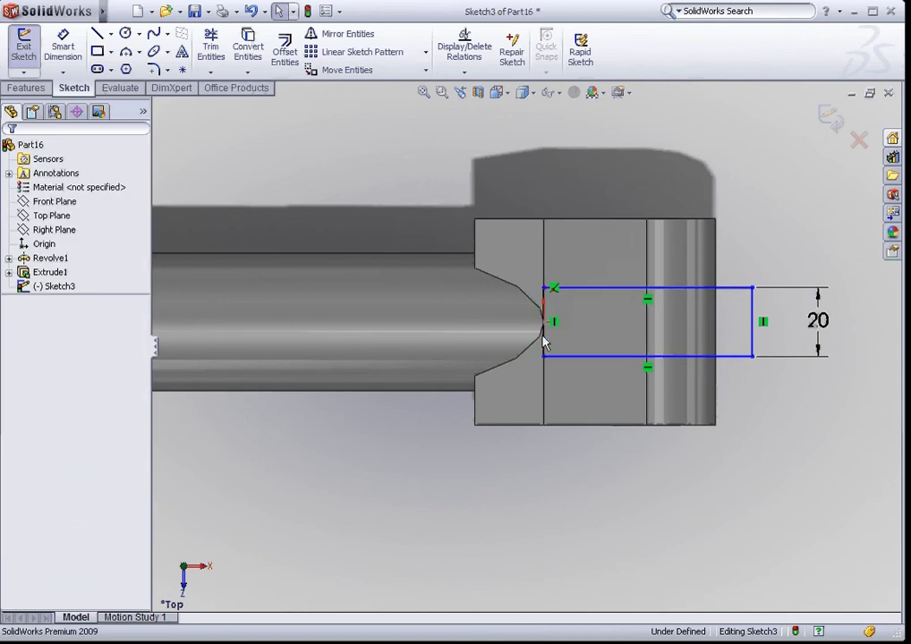
Step: Remove the coincident relation at the rectangle's corner and move its shaft-side vertical line about 7 mm away from the origin into the eye
left_click(544, 344)
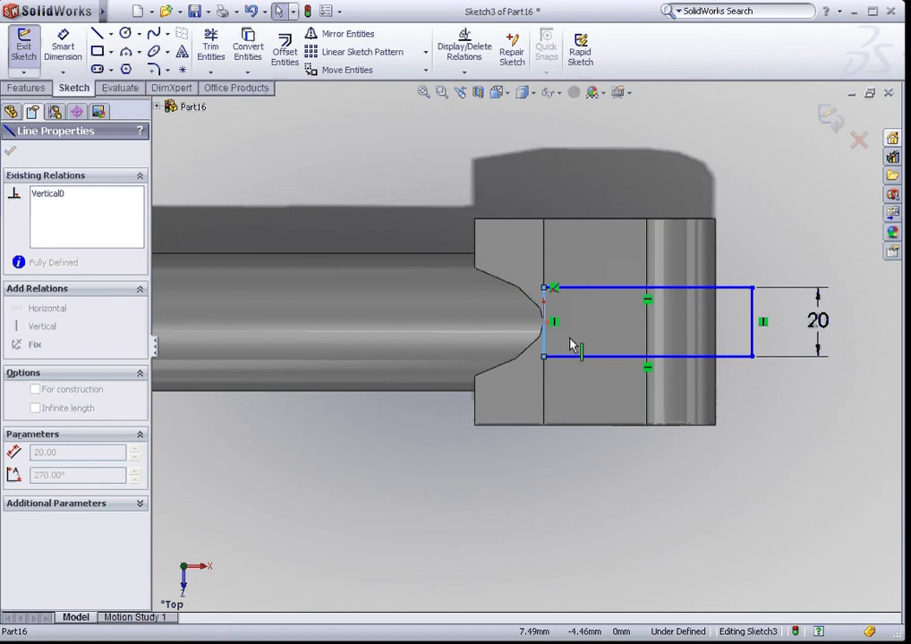
left_click(526, 482)
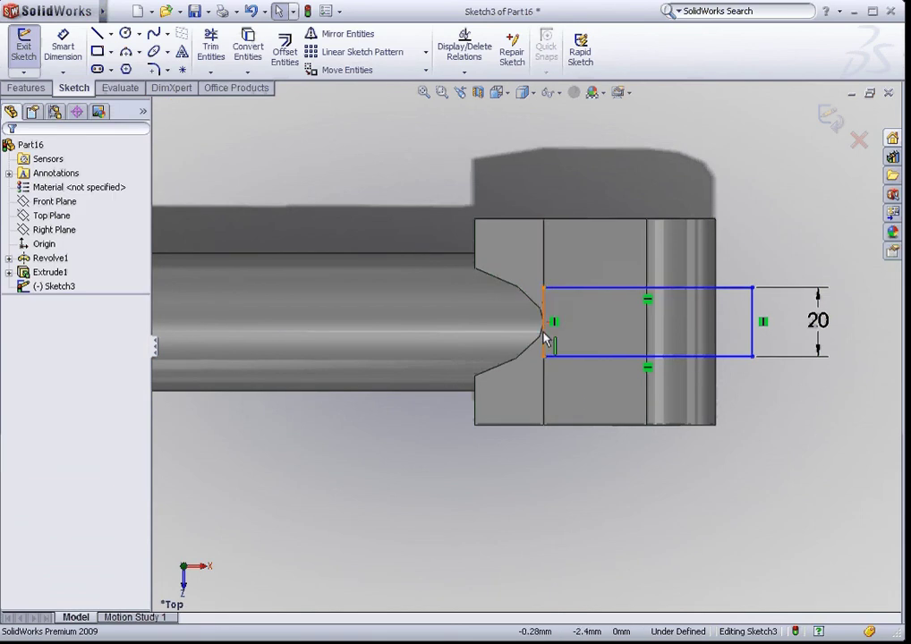
left_click_drag(546, 340, 569, 341)
left_click(619, 447)
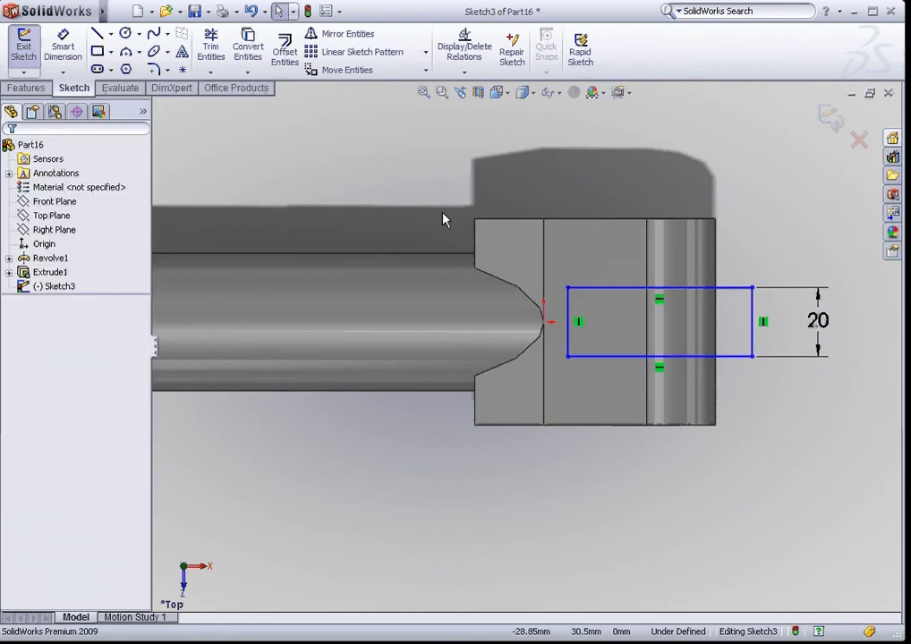
Step: Draw a horizontal centerline from the origin to the midpoint of the rectangle's shaft-side vertical line
left_click(110, 33)
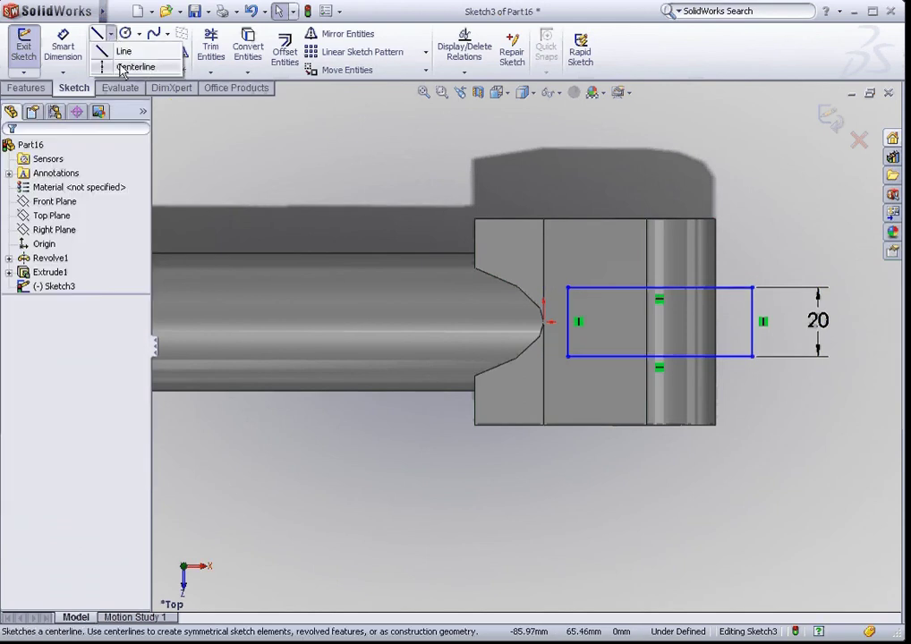
left_click(134, 67)
left_click(545, 321)
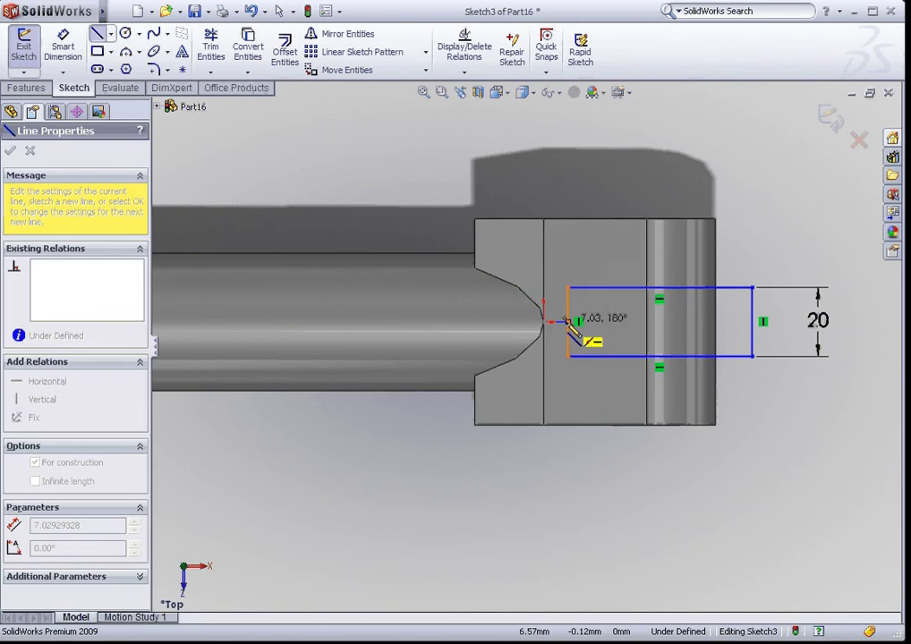
left_click(567, 322)
key("Escape")
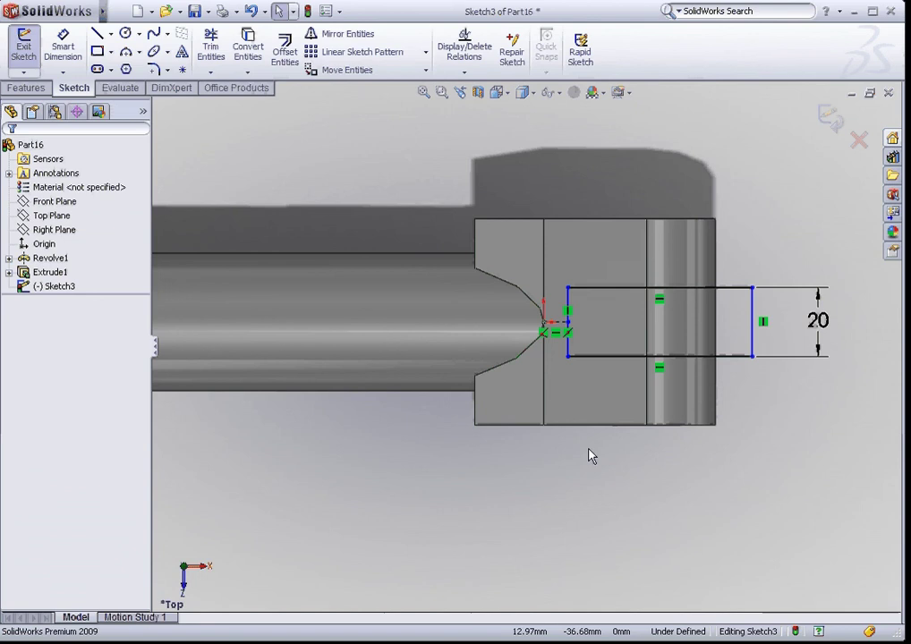
Step: Dimension the distance from the rectangle's shaft-side vertical line to the eye's outer edge as 40 mm
key("d")
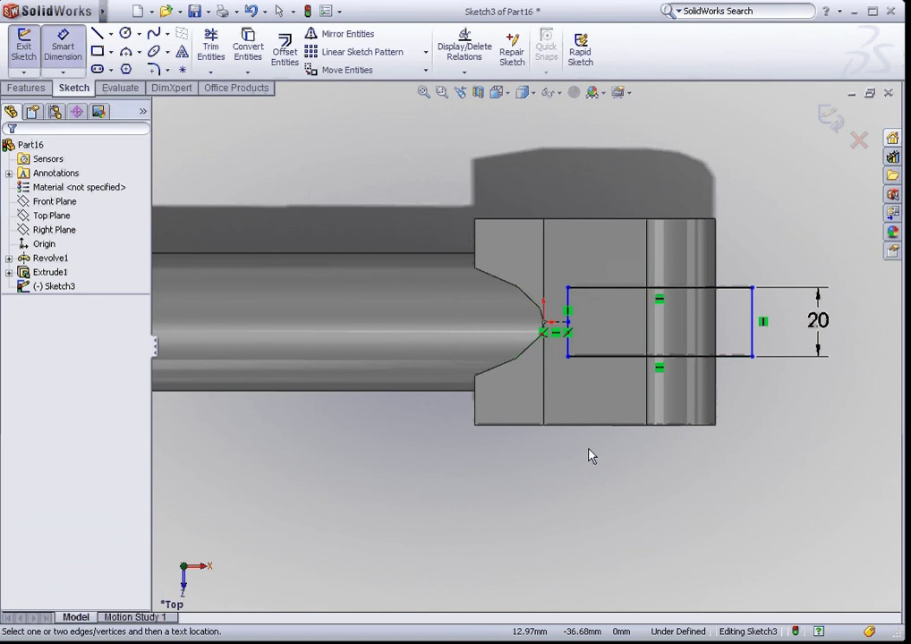
left_click(569, 347)
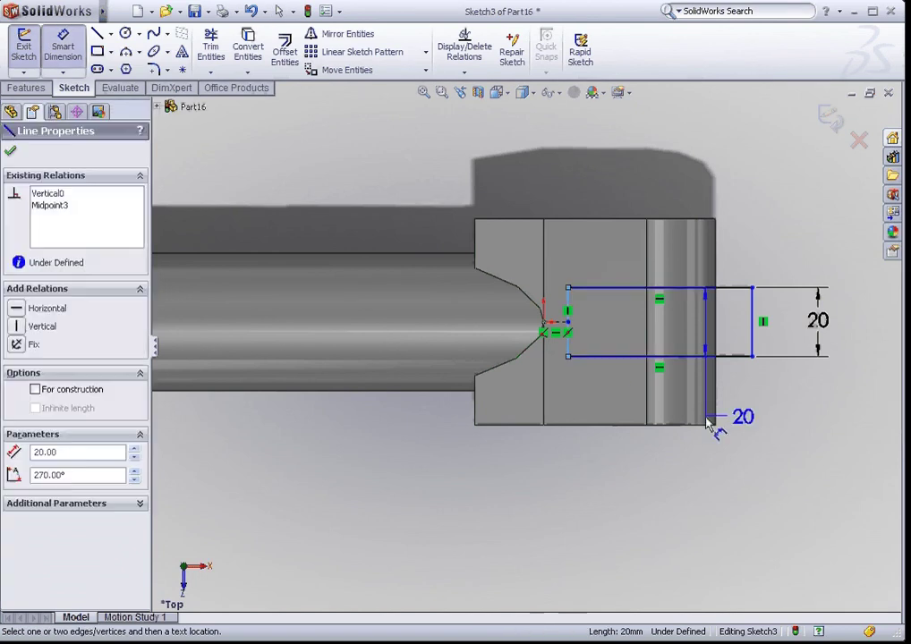
left_click(715, 423)
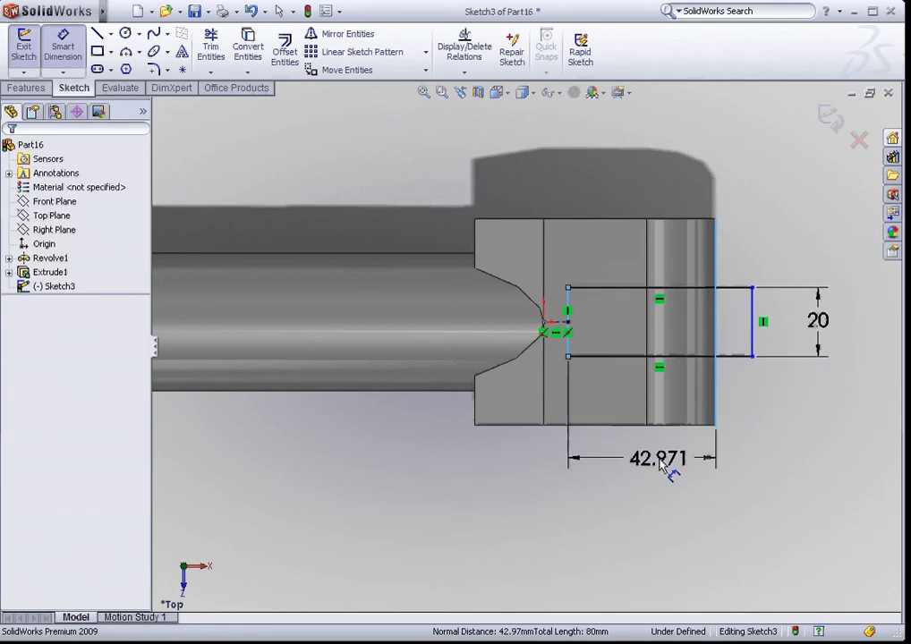
left_click(667, 471)
type("40")
key("Return")
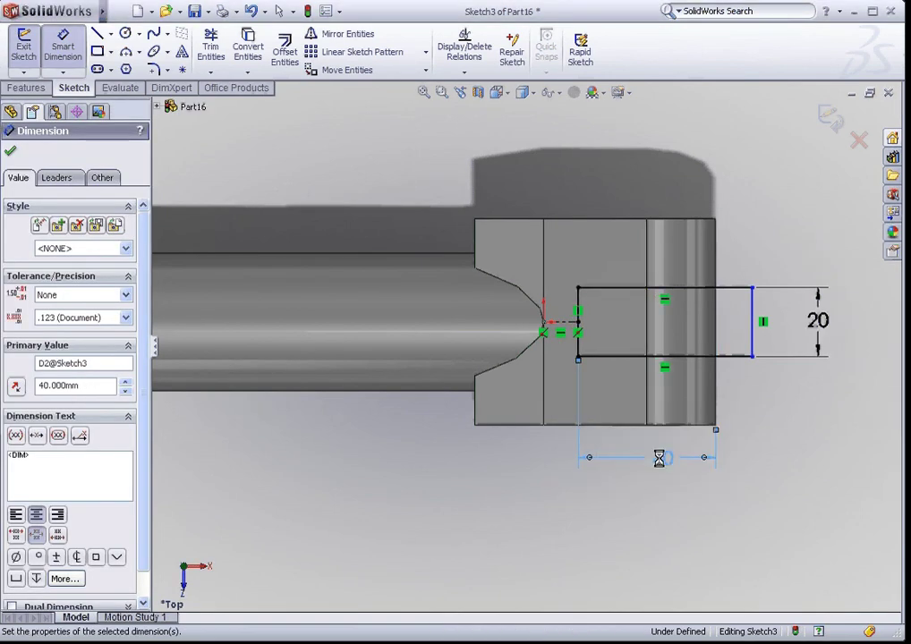
key("Escape")
key("Escape")
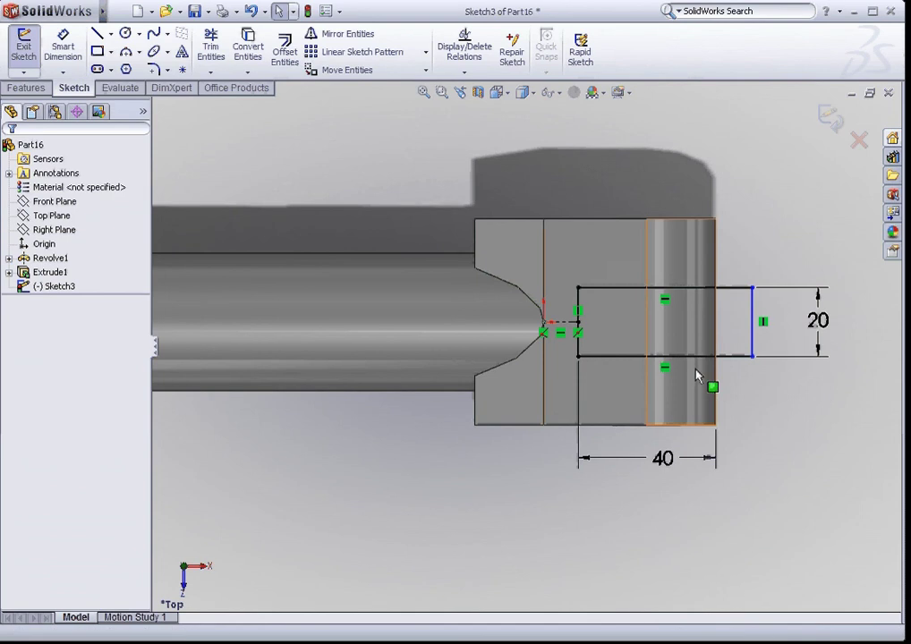
Step: Reposition the rectangle's outer vertical line so it lies slightly beyond the eye's rounded end
left_click_drag(754, 335, 711, 325)
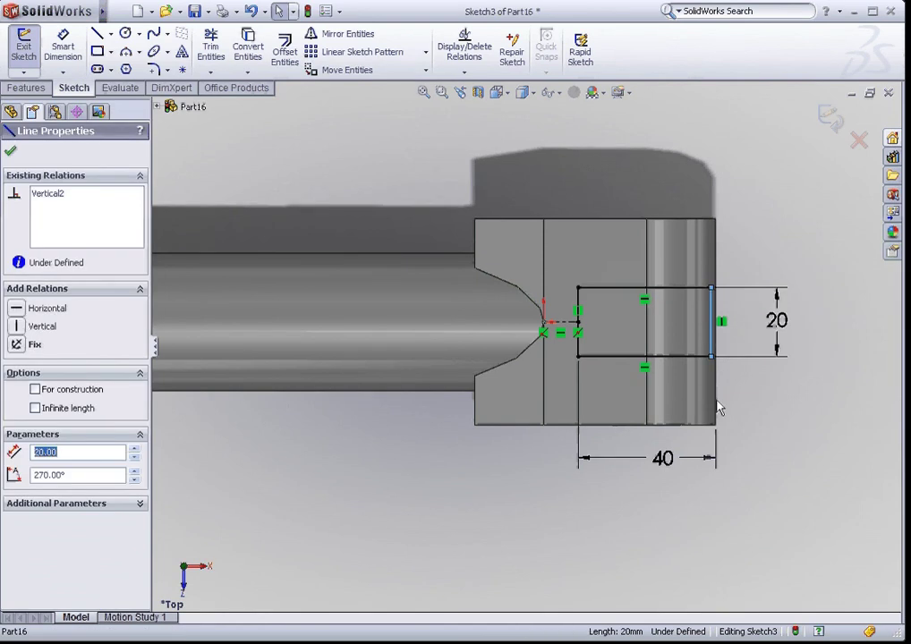
left_click_drag(714, 330, 741, 332)
left_click(762, 409)
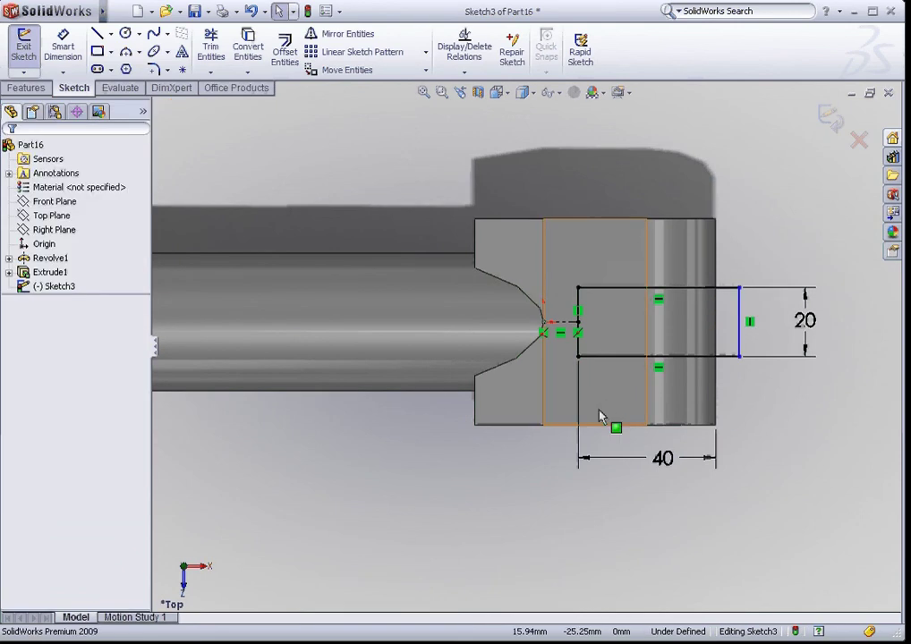
Step: Cut the rectangle through the eye end with an Extruded Cut using a Mid Plane depth of 60 mm, forming the clevis slot
key("ctrl+7")
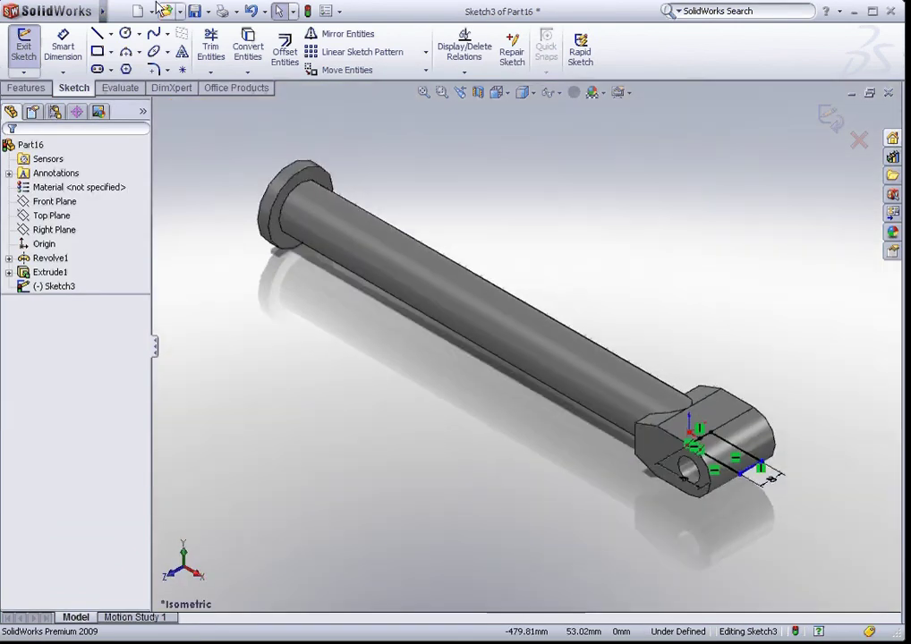
left_click(27, 87)
left_click(227, 49)
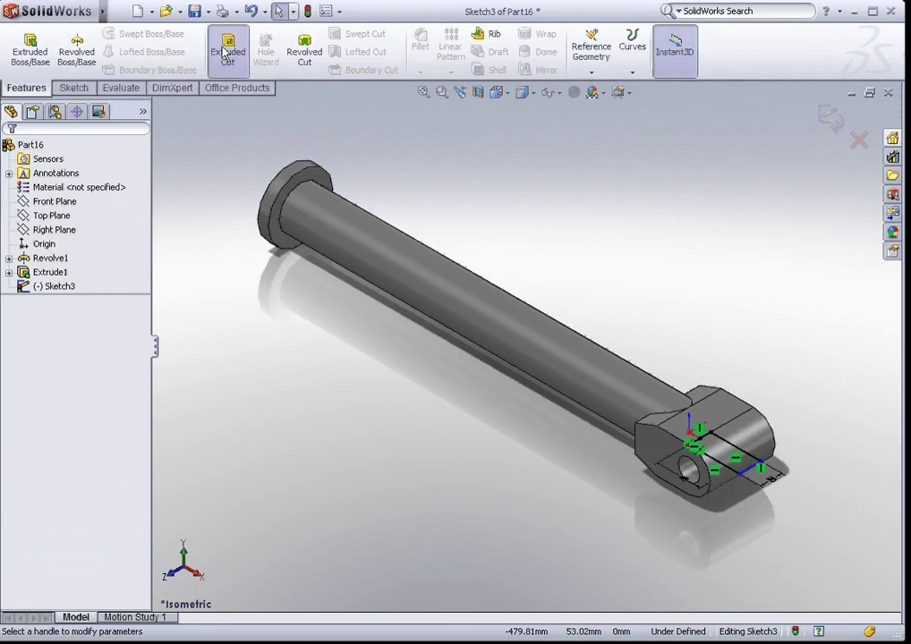
left_click(83, 244)
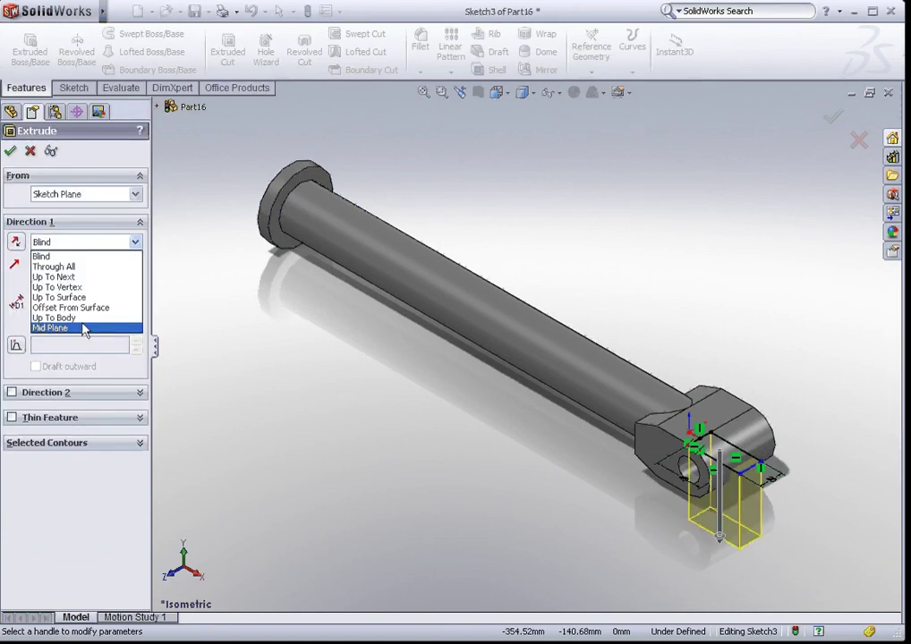
left_click(84, 326)
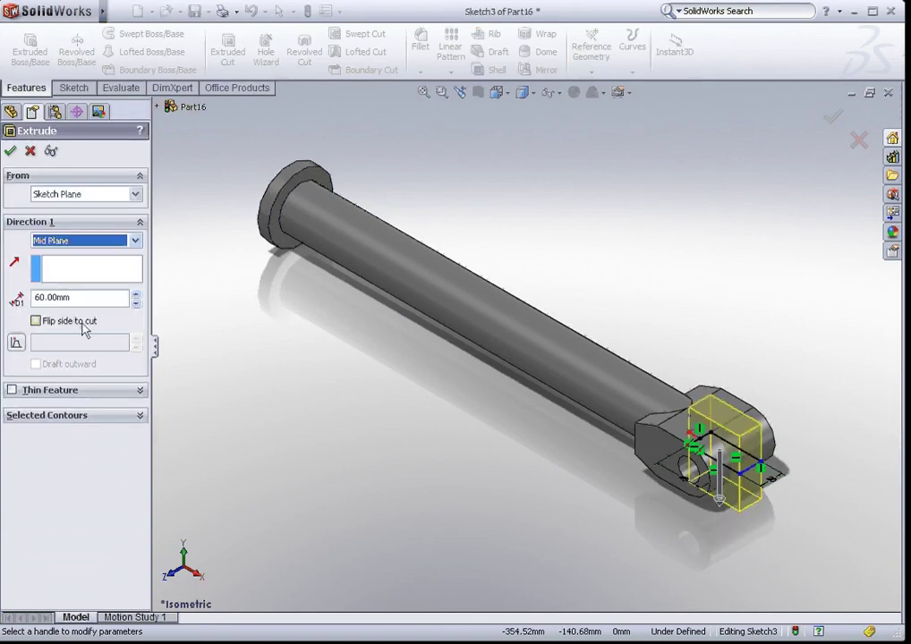
left_click(721, 507)
left_click(723, 535)
right_click(724, 535)
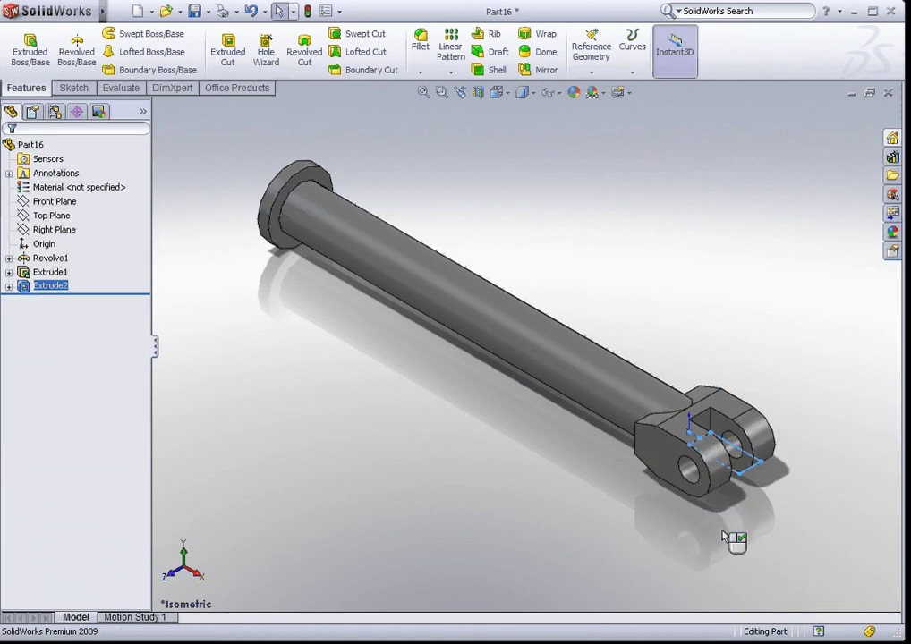
left_click(723, 535)
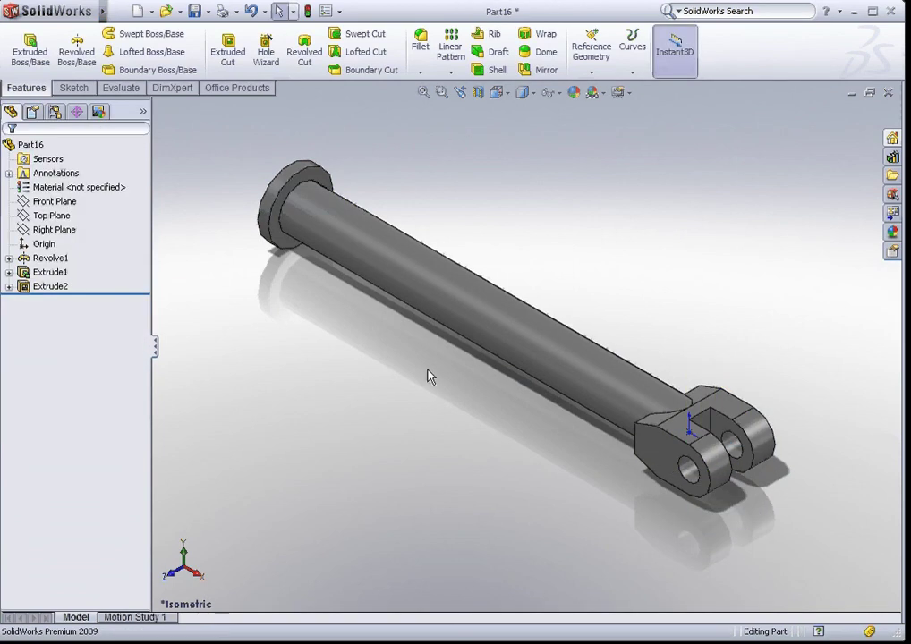
scroll(430, 376, "down", 2)
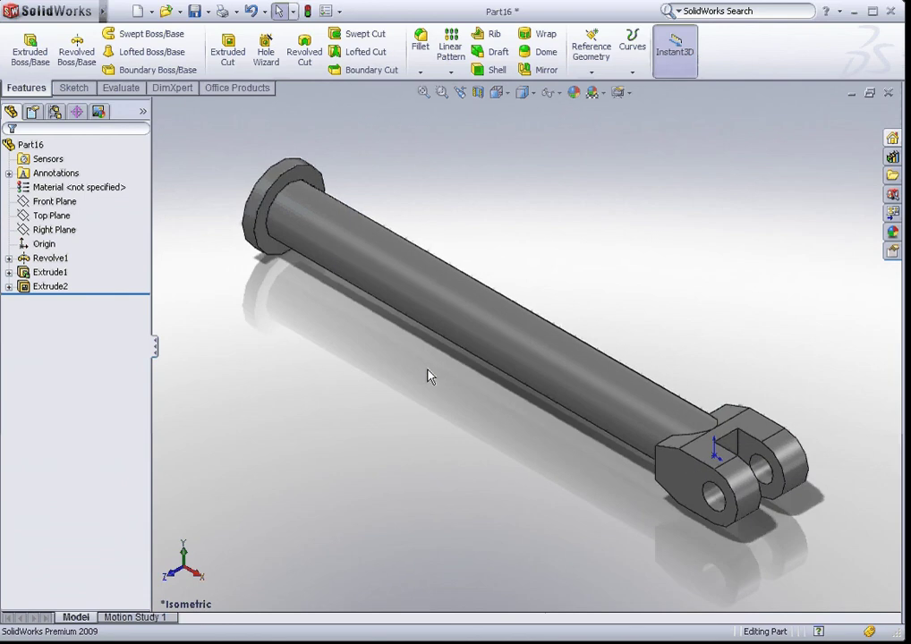